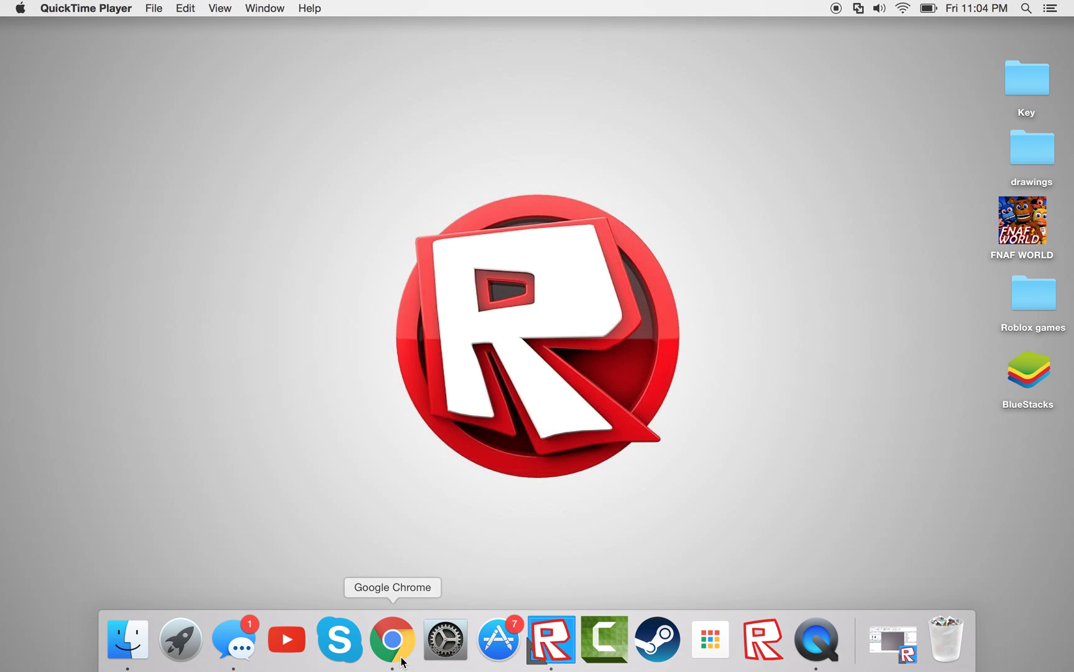
Step: Switch to Google Chrome and load tf3dm.com/3d-model/iron-man-mark-42-55556.html
click(402, 660)
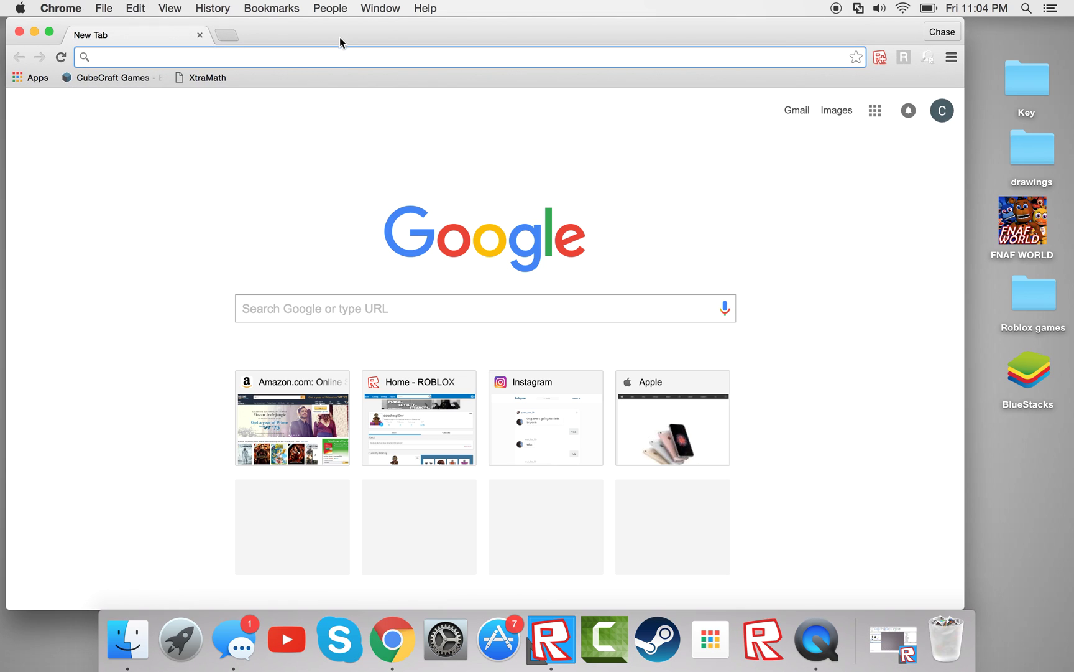
drag(341, 36, 403, 31)
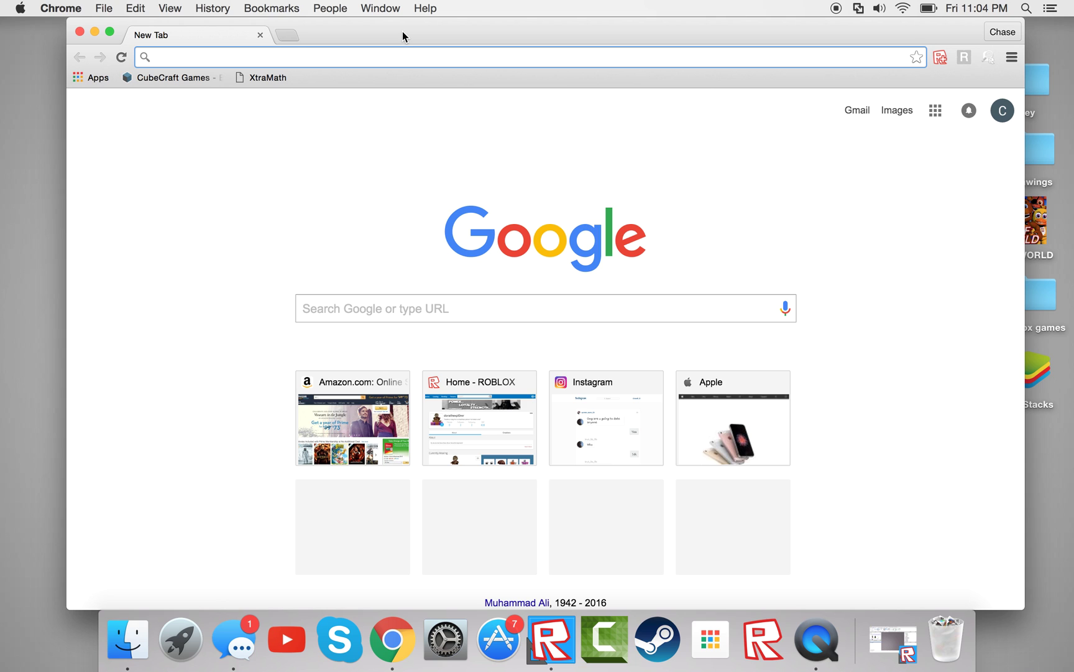
text(tf3dm.com/3d-model/iron-man-mark-42-55556.html)
key(Return)
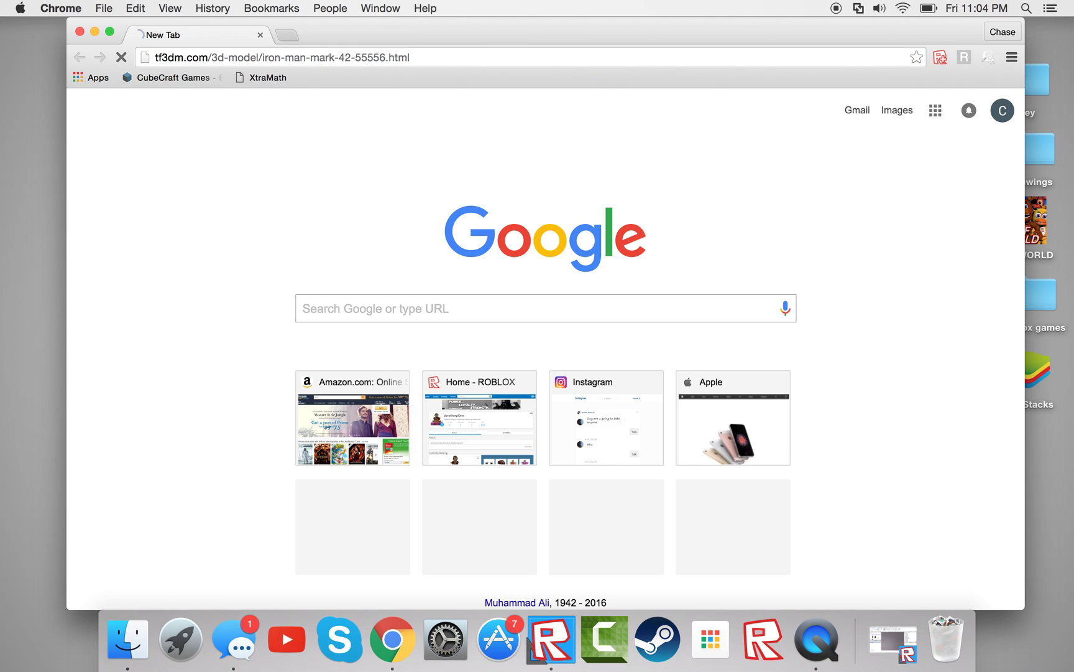
Step: Start downloading the Iron Man Mark 42 .obj model from its TF3DM page
scroll(322, 220, down, 10)
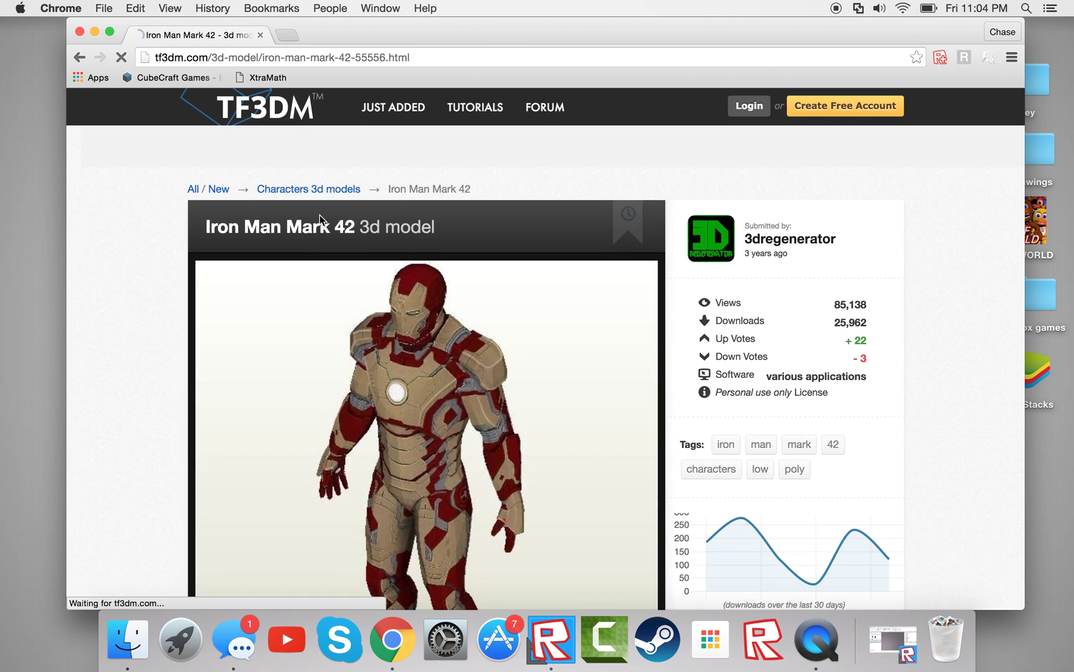
scroll(407, 383, down, 6)
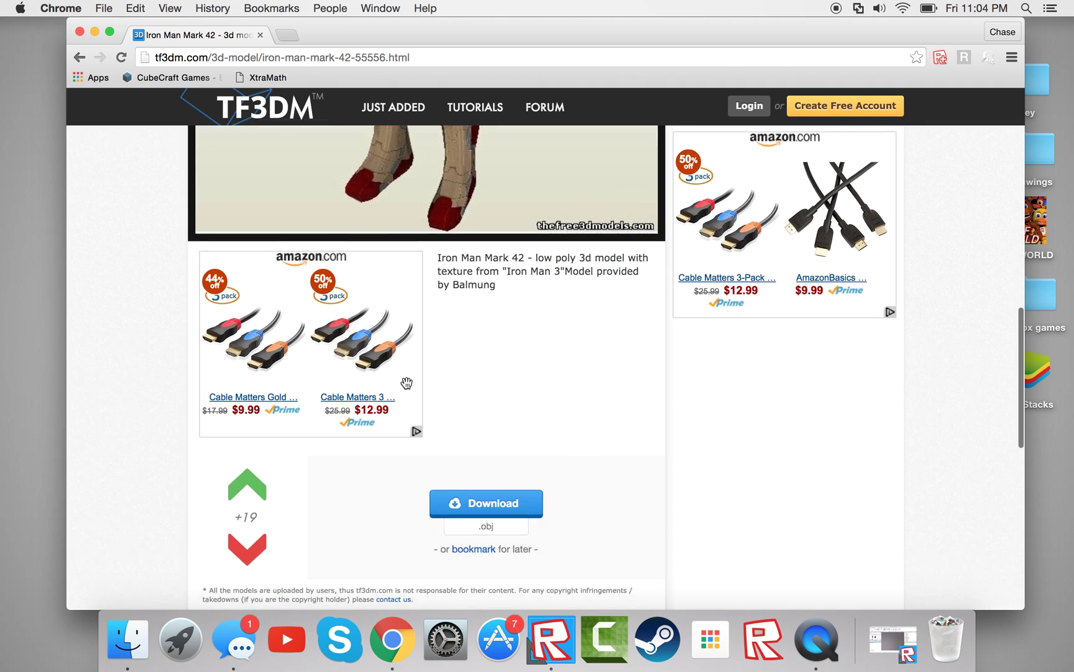
scroll(407, 383, up, 8)
scroll(406, 383, down, 9)
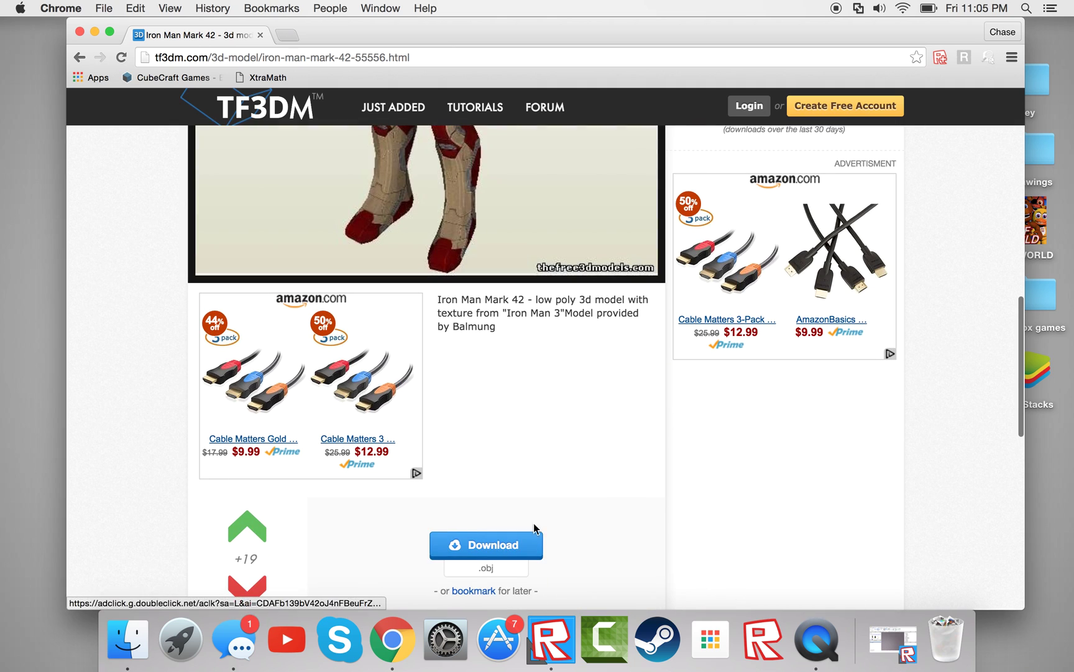
click(493, 546)
scroll(493, 547, down, 10)
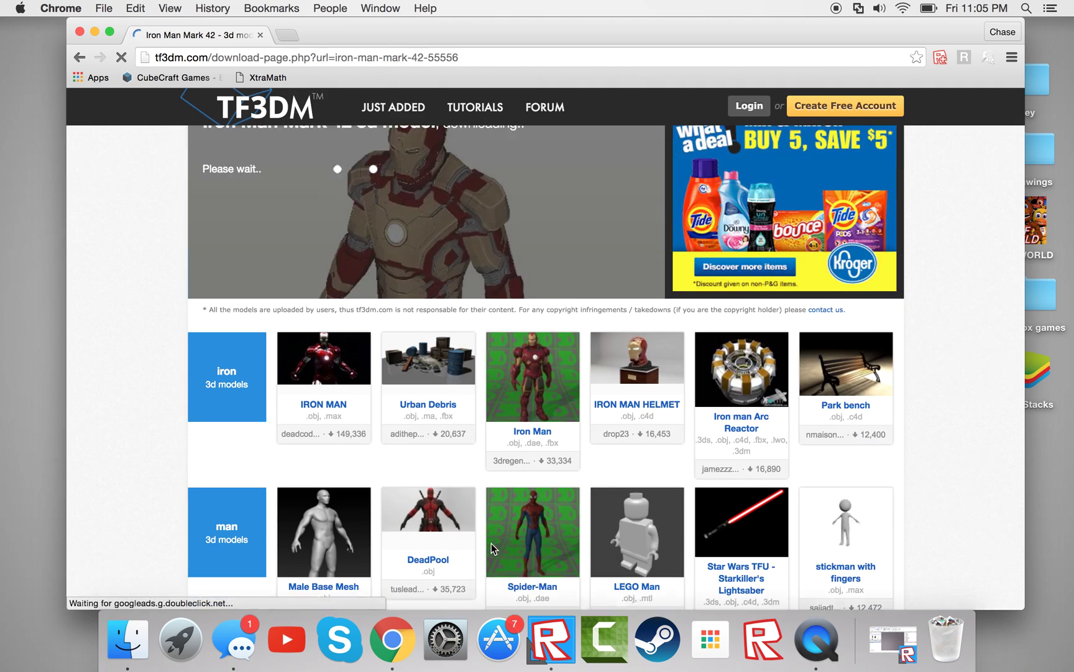
scroll(492, 547, up, 9)
scroll(493, 547, down, 4)
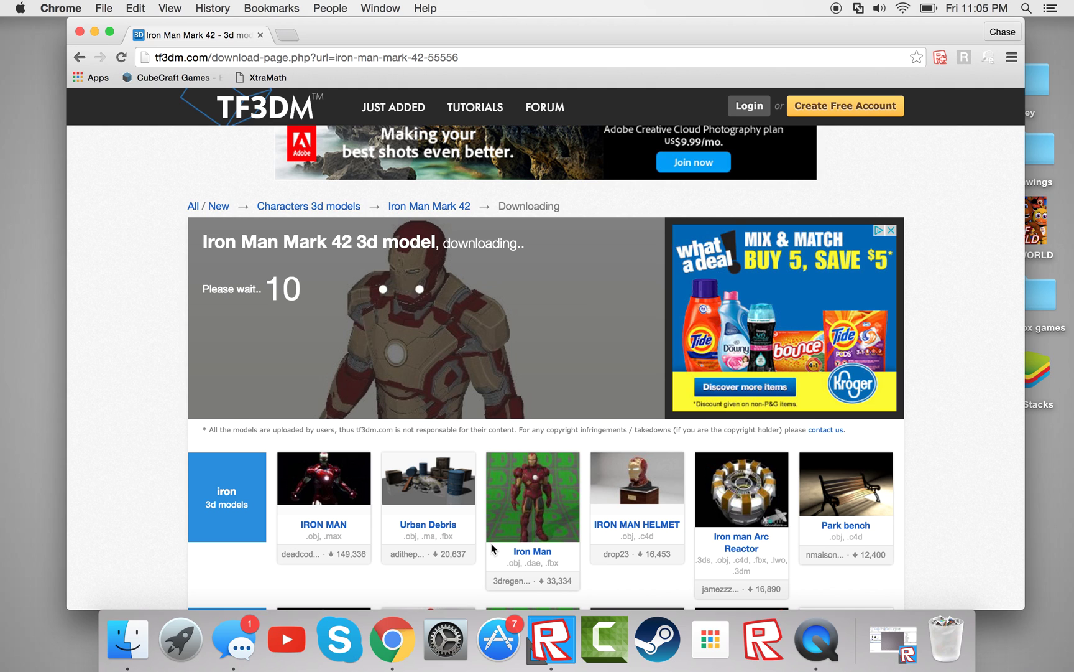
Step: Look in Launchpad for the installed FbxConverterUI application
click(176, 653)
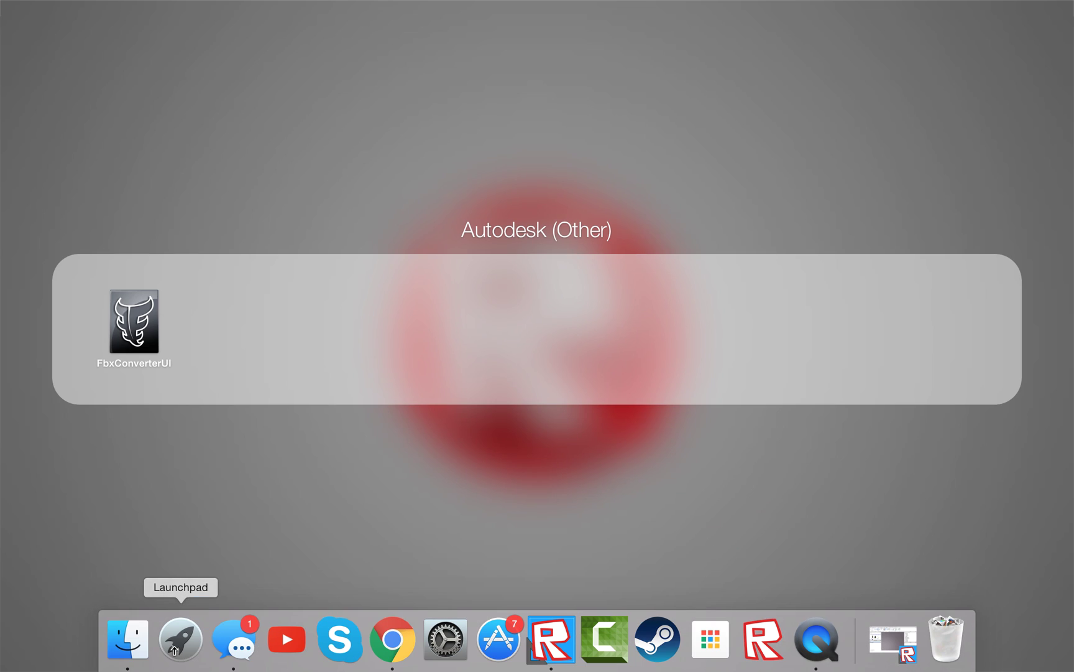
click(242, 536)
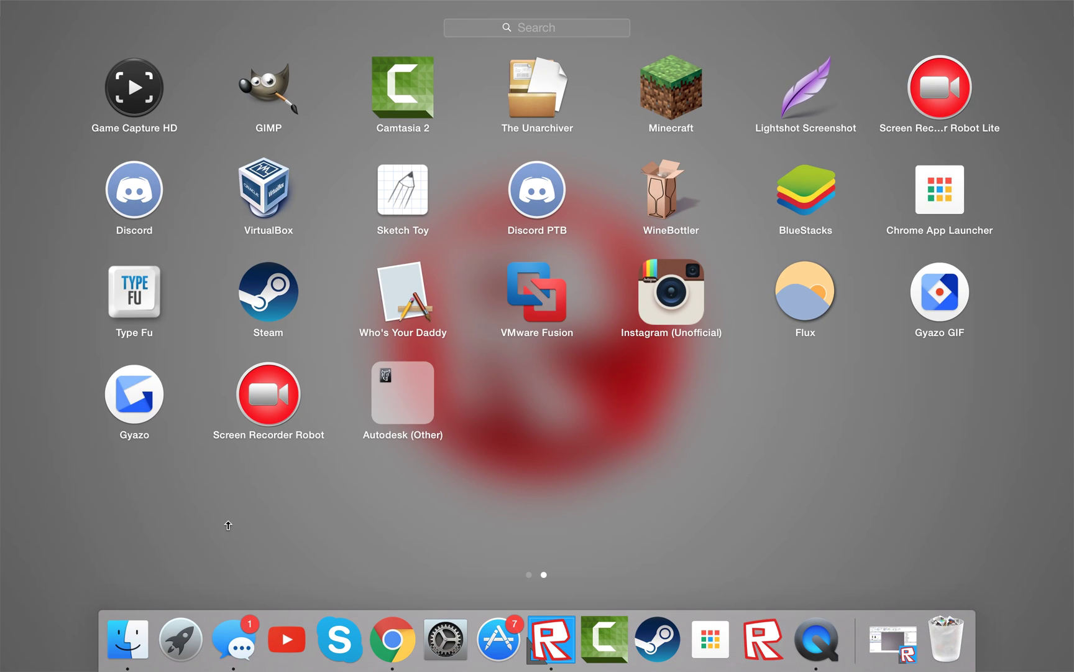
click(228, 524)
Step: Search Google for fbxconverter in a new tab and examine the download options on Autodesk's FBX 2013.3 Converter page
click(286, 38)
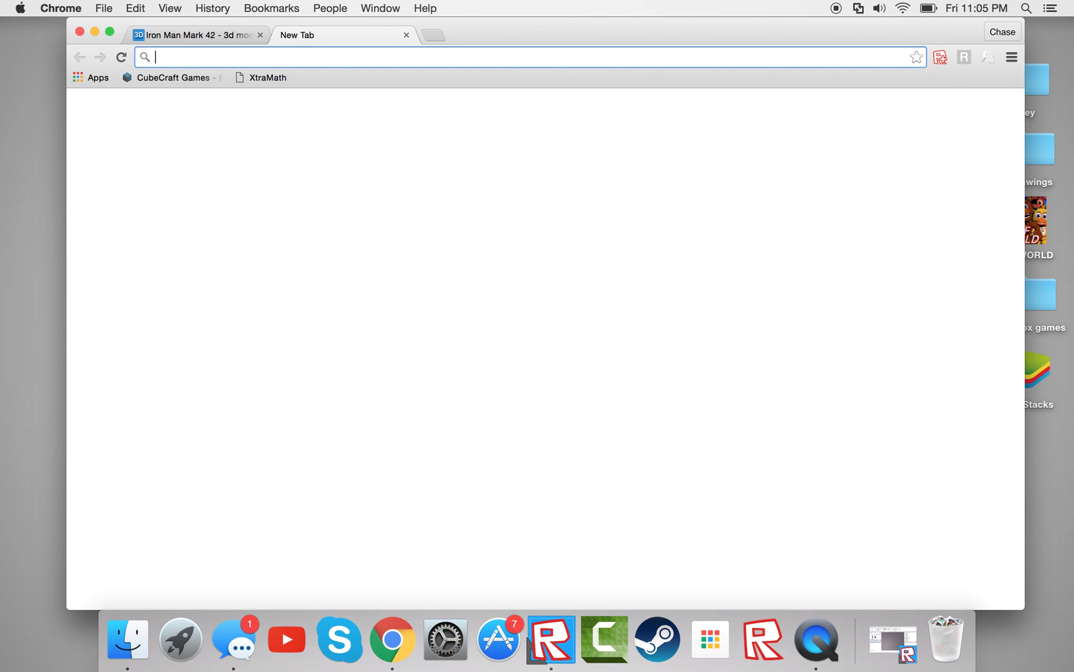
text(fx)
key(Return)
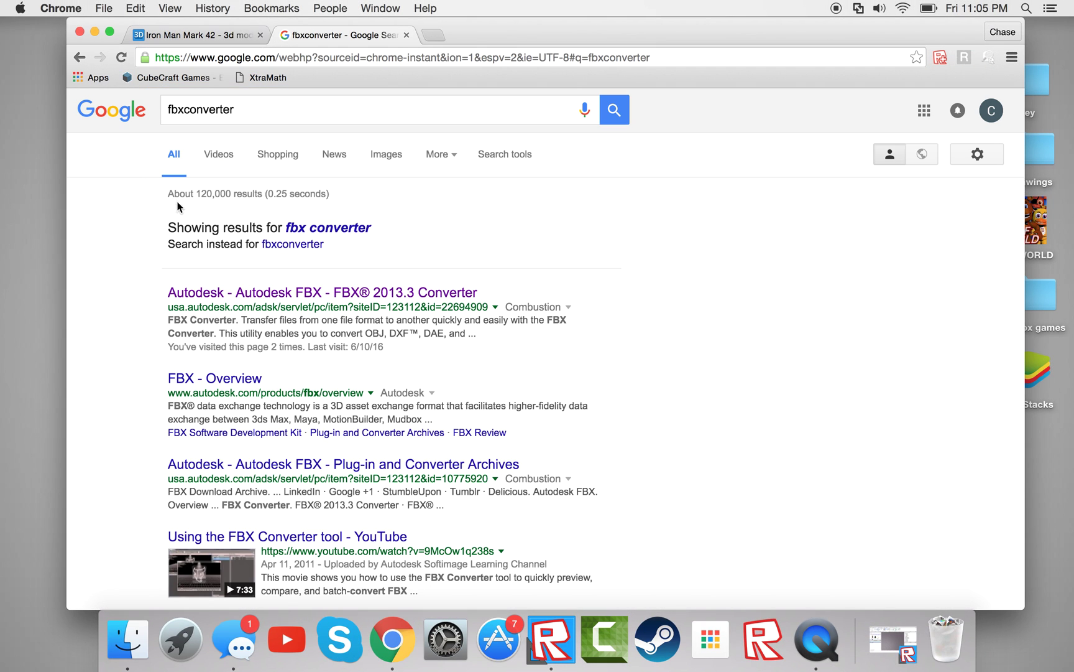
click(195, 298)
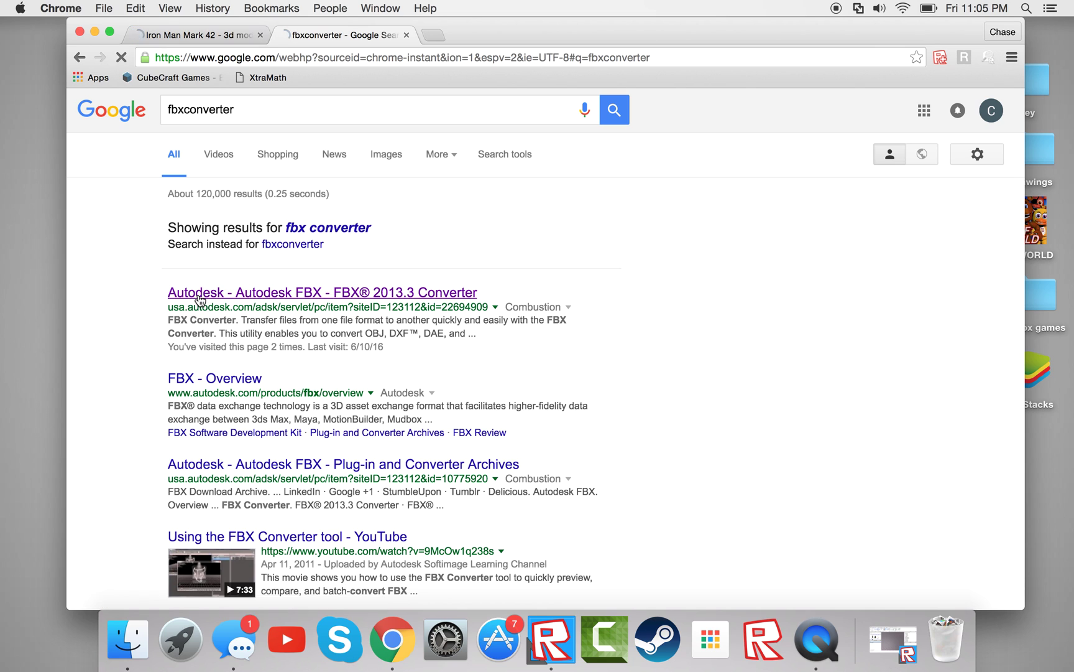
scroll(352, 411, down, 5)
scroll(352, 410, up, 2)
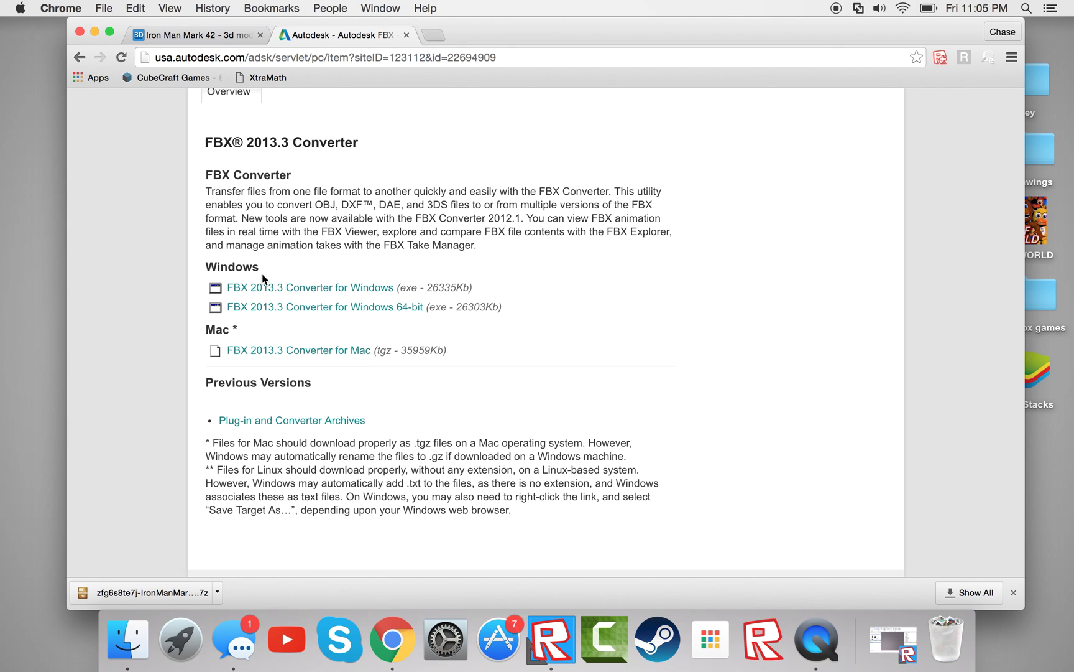
click(78, 56)
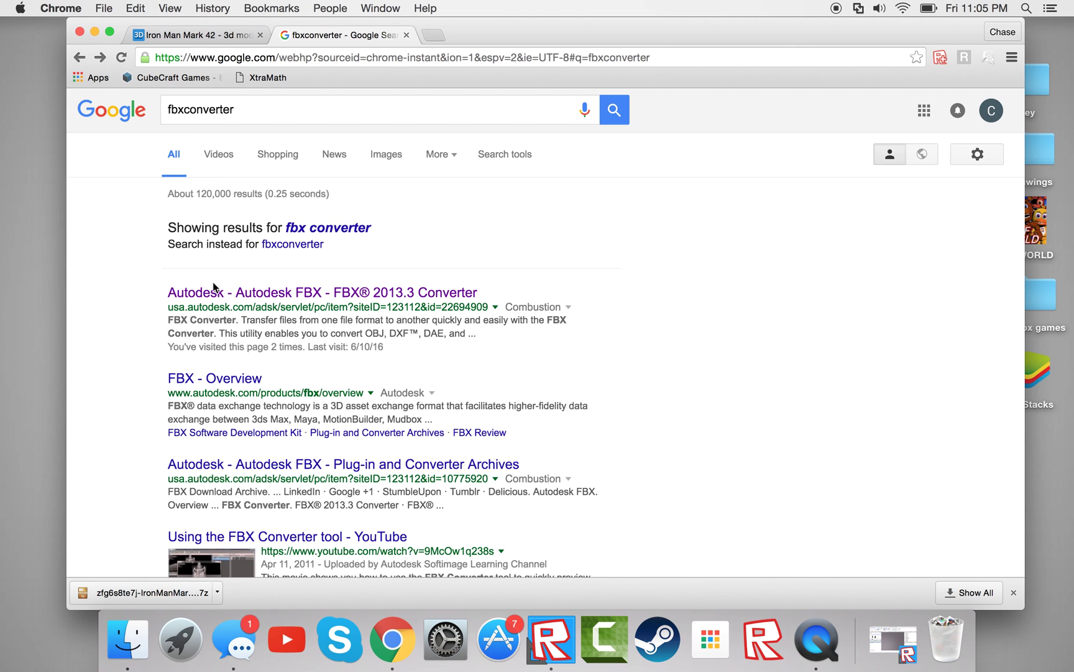
Step: Unpack the downloaded Iron Man Mark 42 archive, and put the browser away with the search tab and download bar closed
click(105, 598)
click(406, 34)
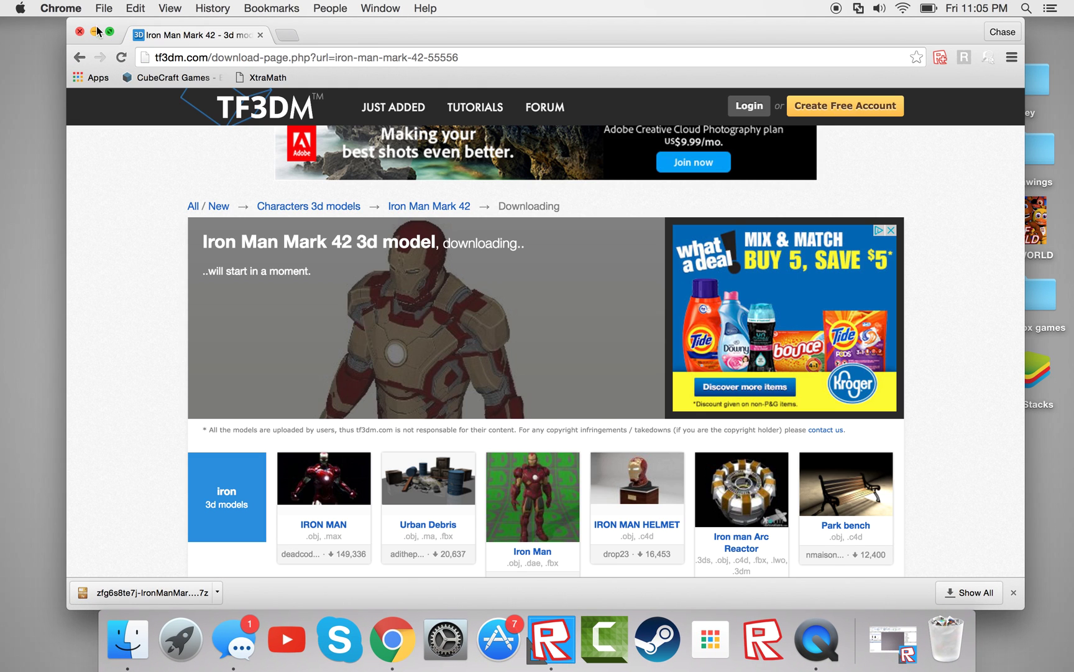
click(1014, 592)
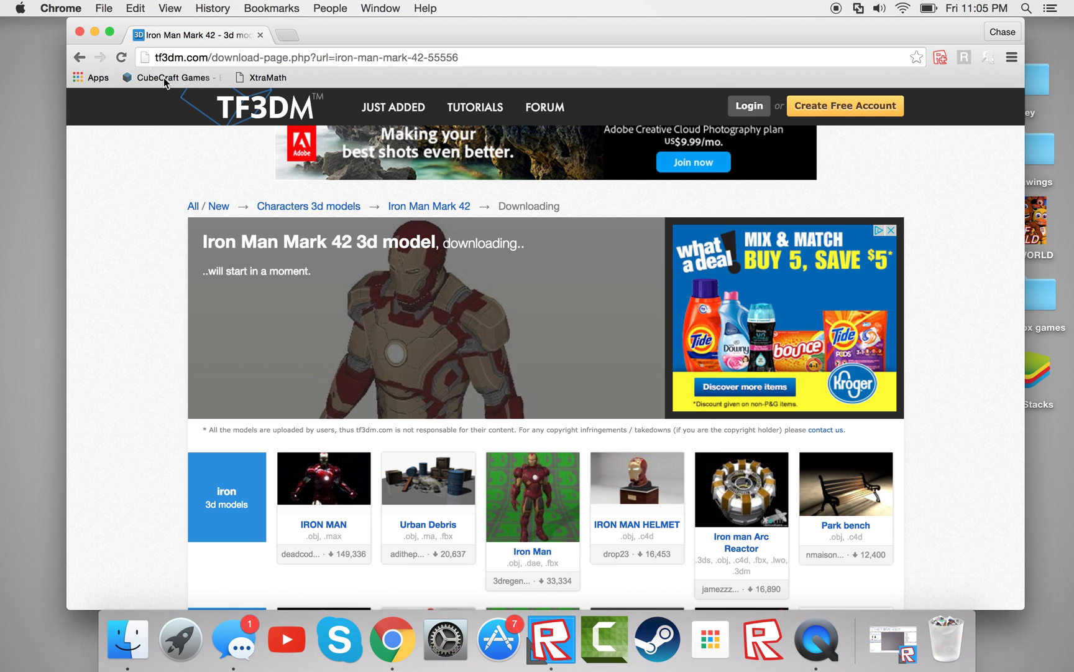
click(95, 33)
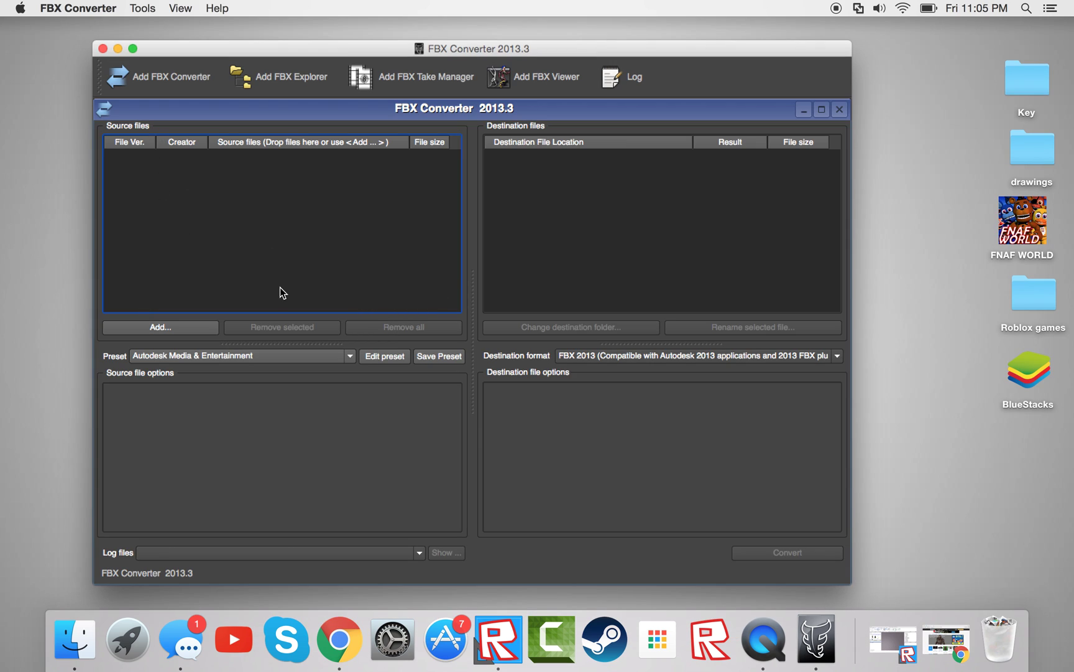
Step: In FBX Converter, add Mark 42.obj from the Iron_Man_Mark_42 folder in Downloads as the source file
click(184, 330)
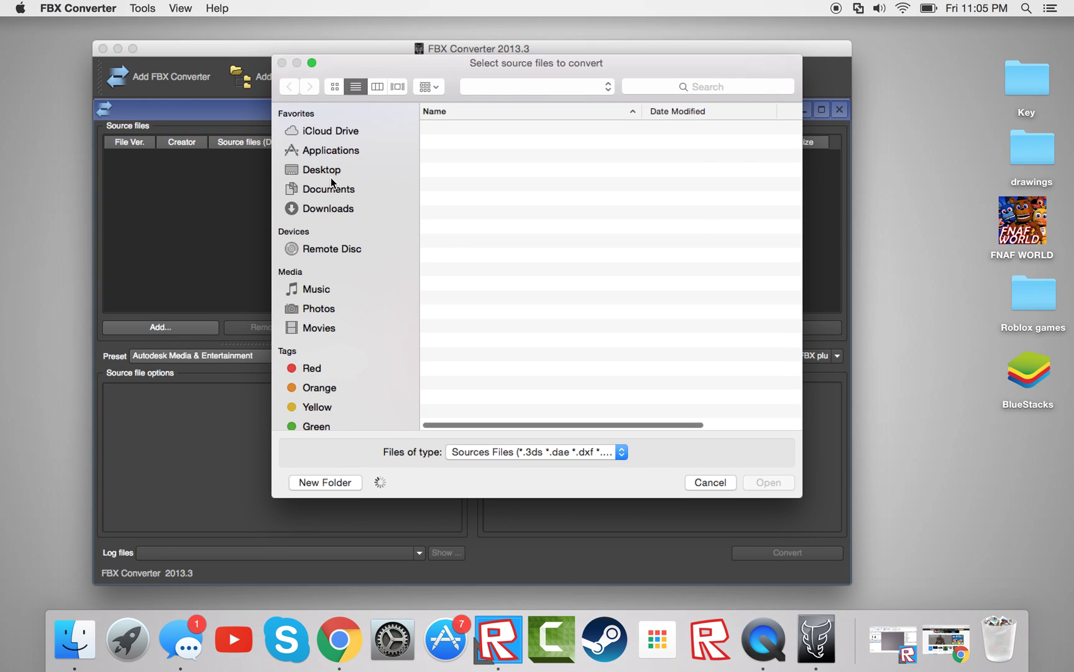
click(339, 208)
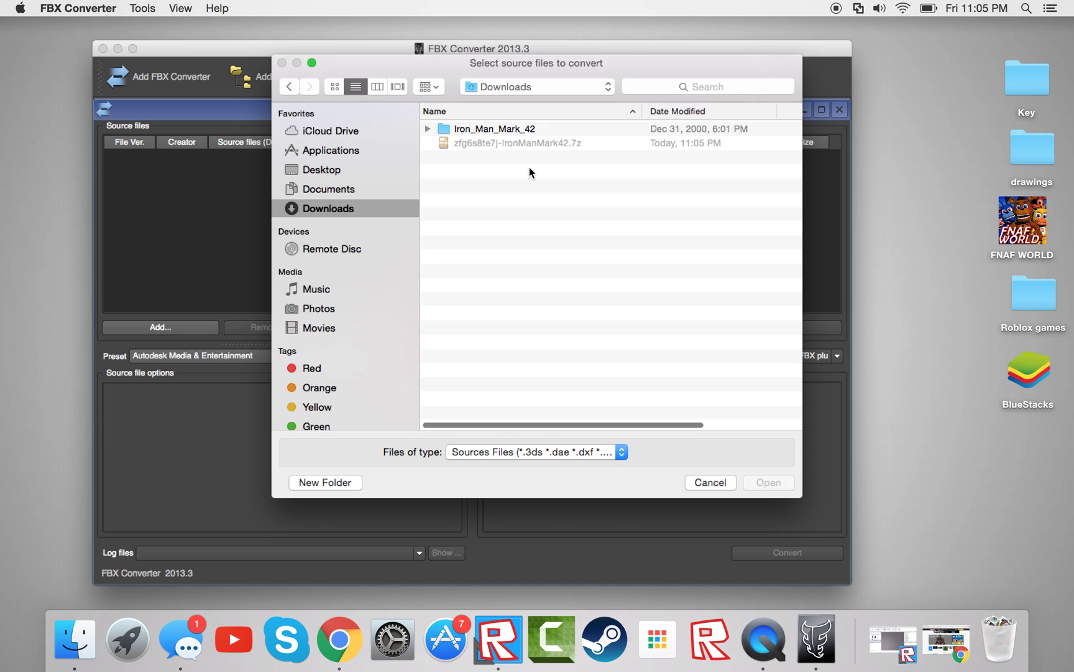
click(428, 128)
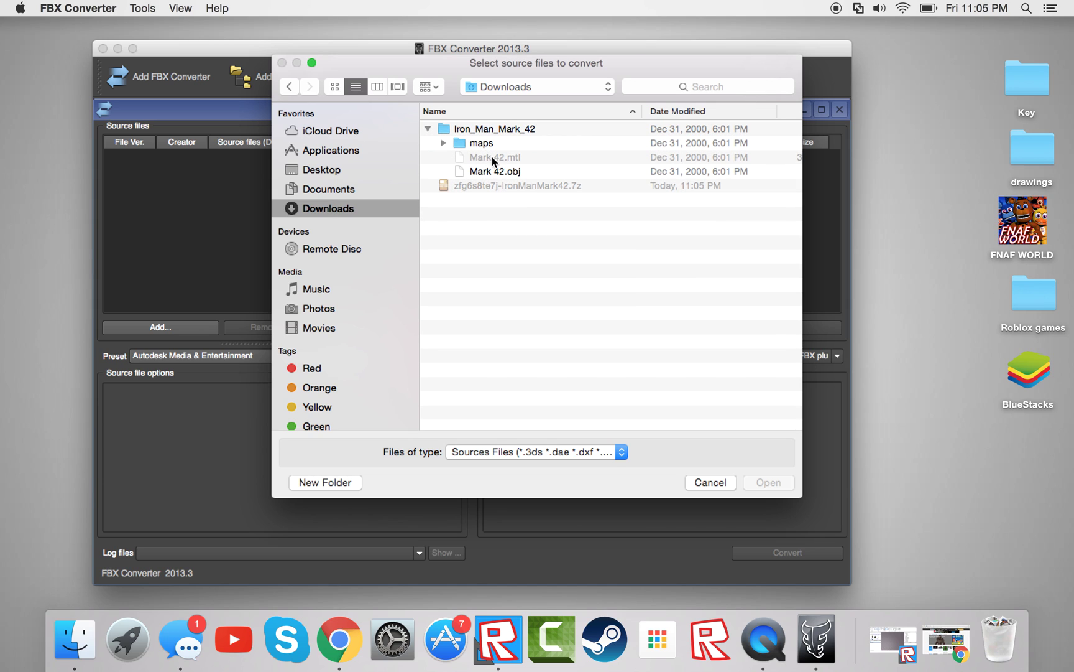
click(450, 143)
click(444, 143)
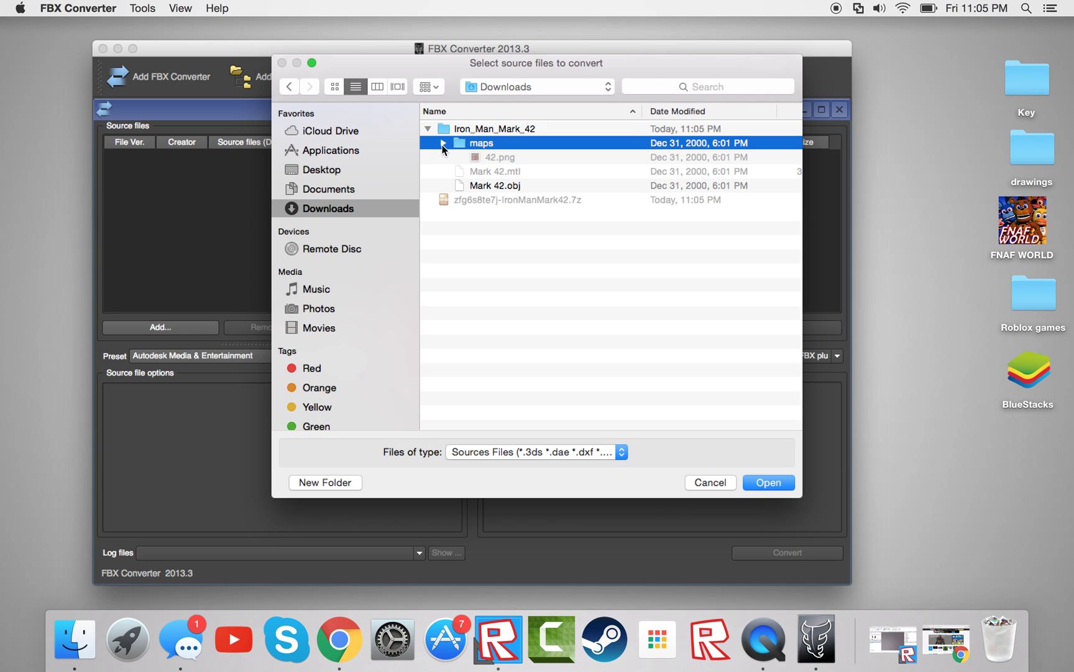
click(444, 143)
click(462, 172)
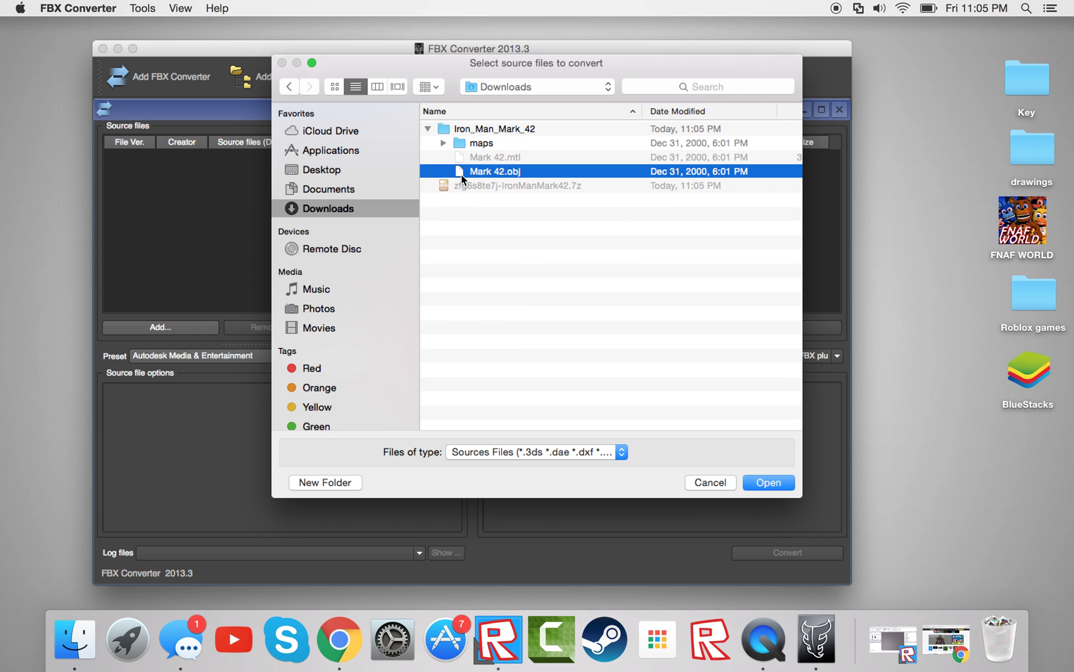
click(443, 143)
click(444, 144)
click(770, 483)
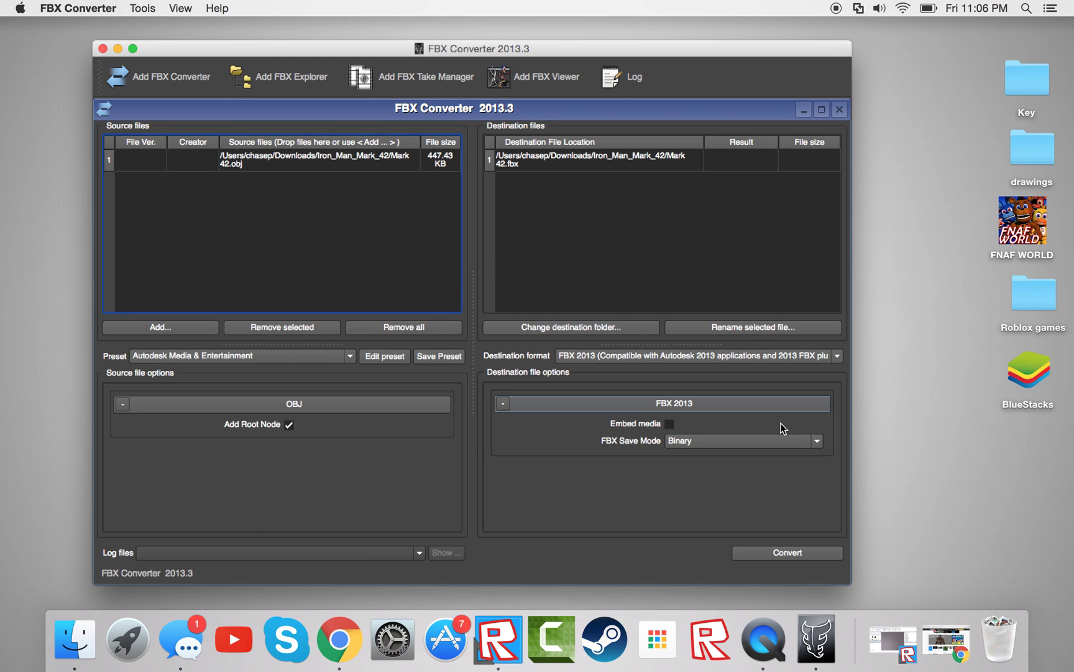
Step: Convert Mark 42.obj to the FBX 2013 format and close FBX Converter
click(797, 556)
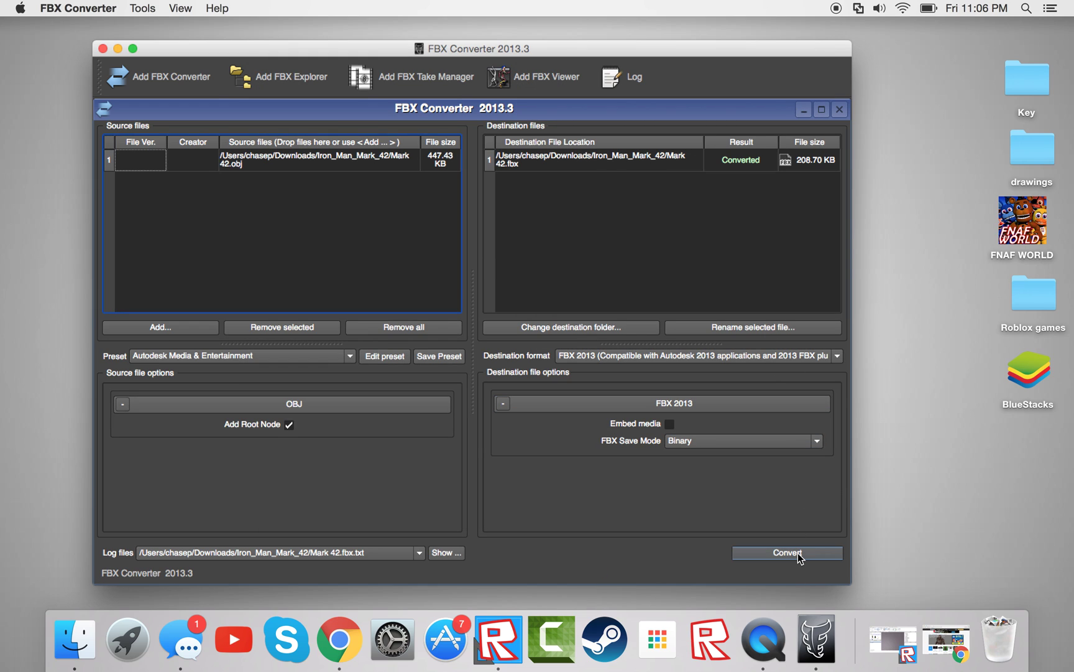
click(796, 166)
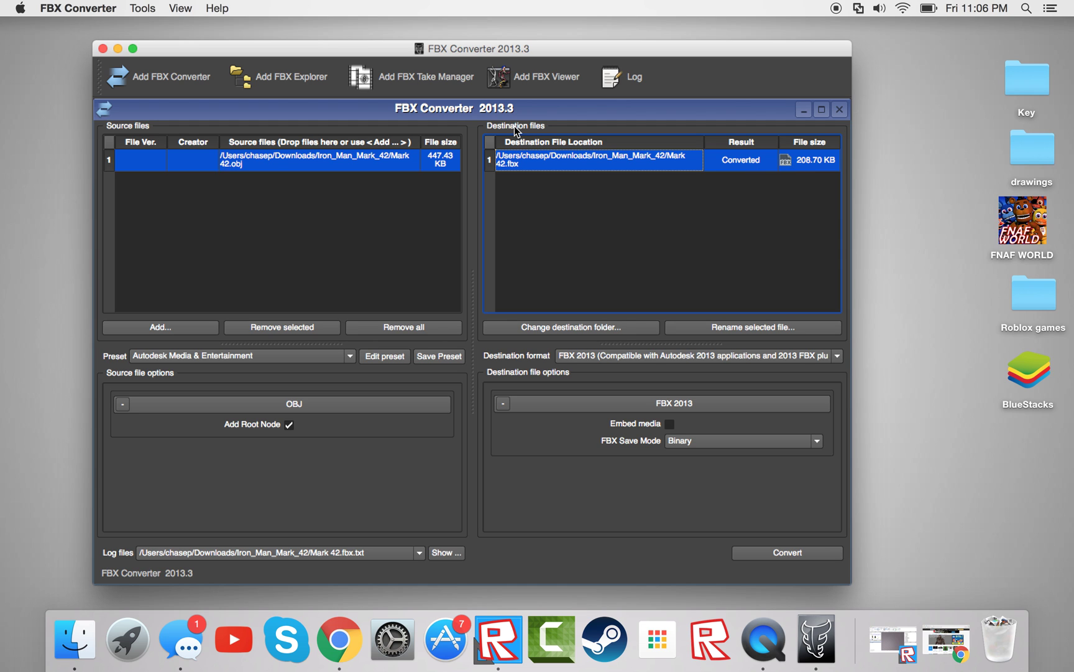
click(103, 49)
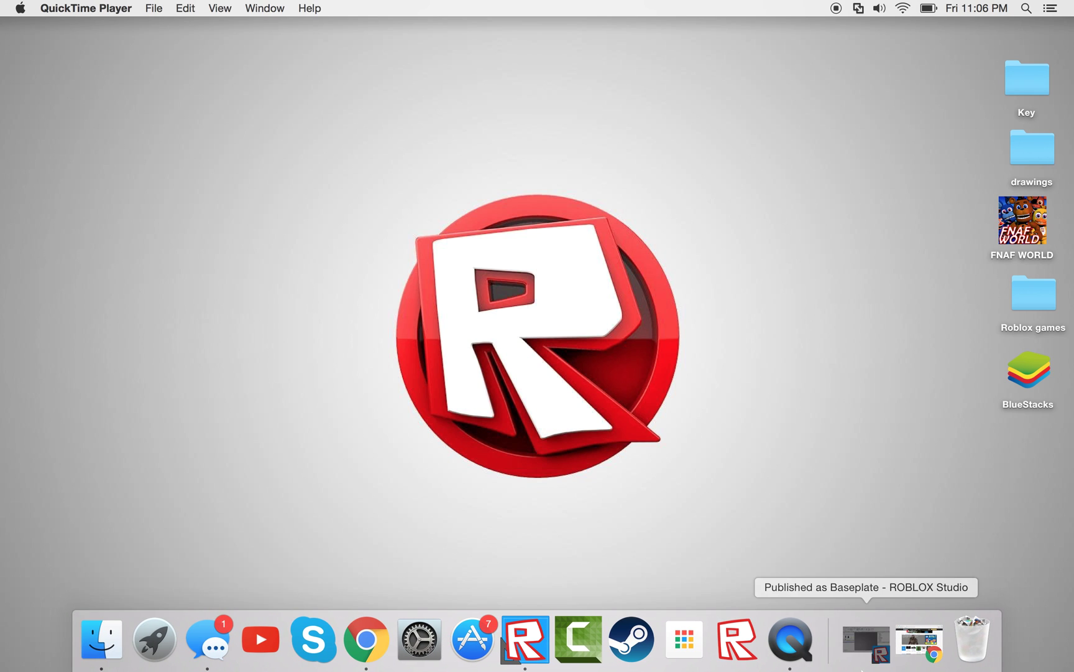
Step: Switch to the Baseplate place in ROBLOX Studio and insert a MeshPart into the workspace
click(881, 640)
right_click(570, 360)
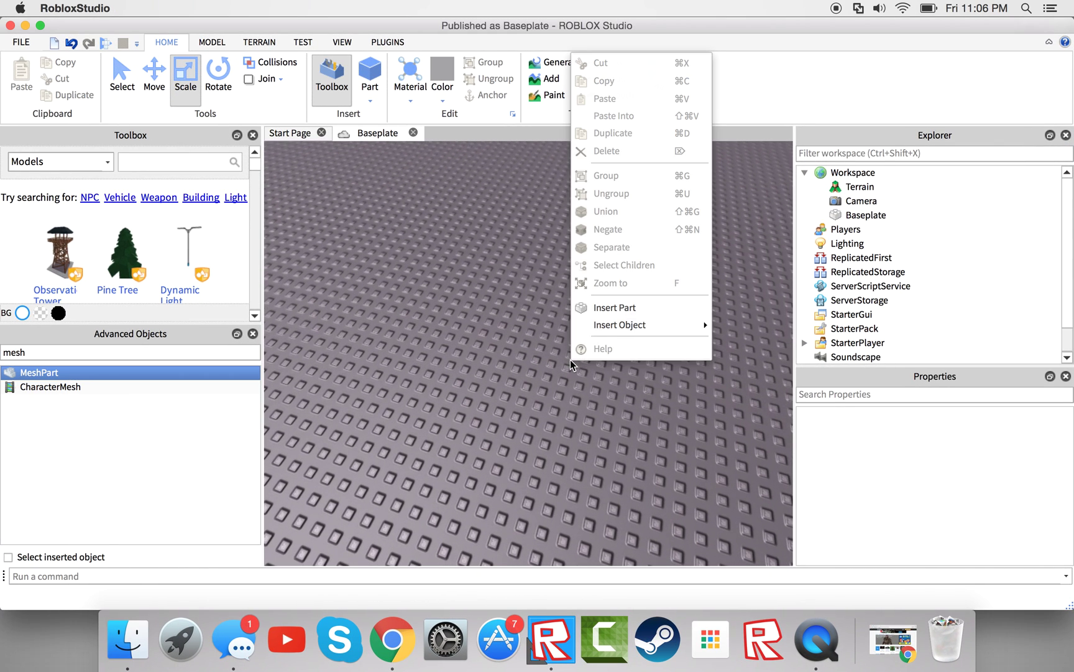
mouse_move(706, 328)
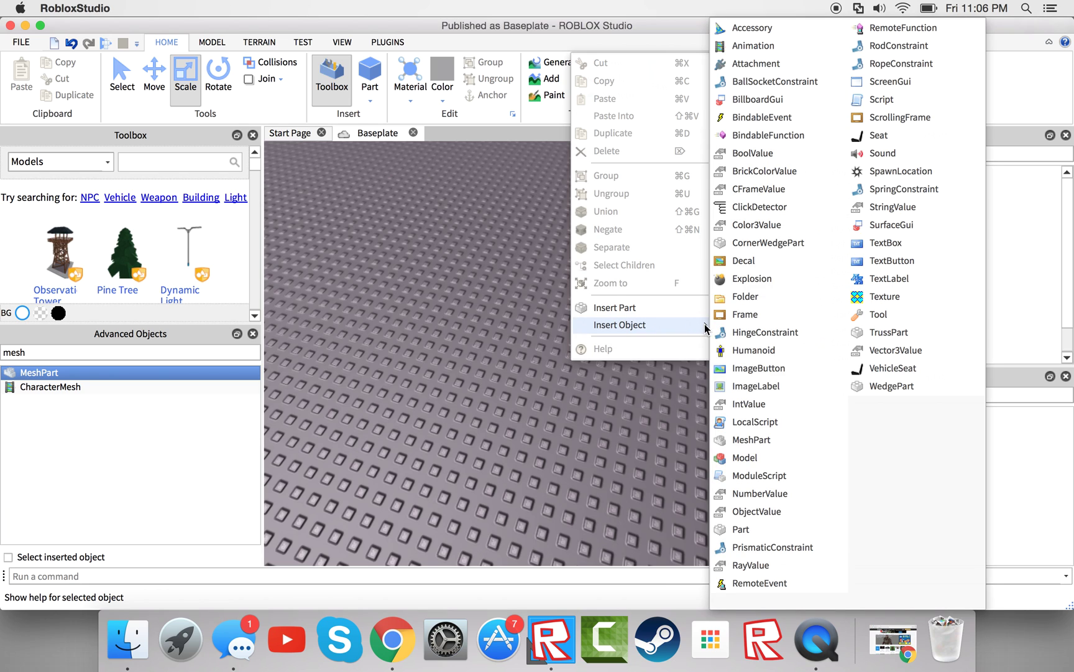
click(752, 440)
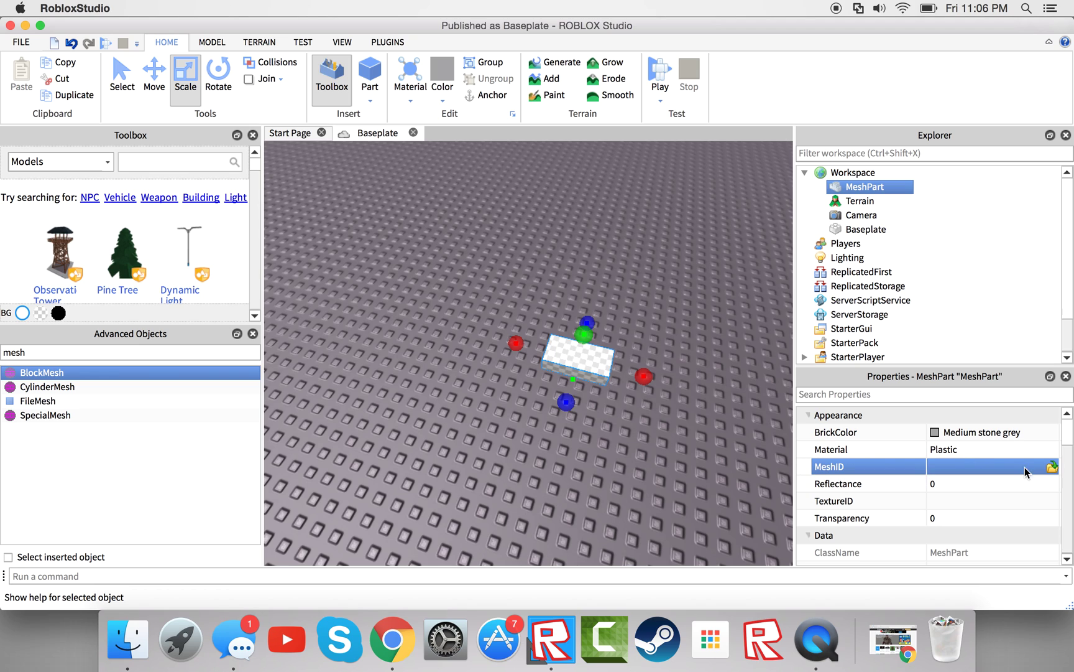
Step: Import Mark 42.fbx from the Iron_Man_Mark_42 folder as the MeshPart's MeshID
click(1051, 467)
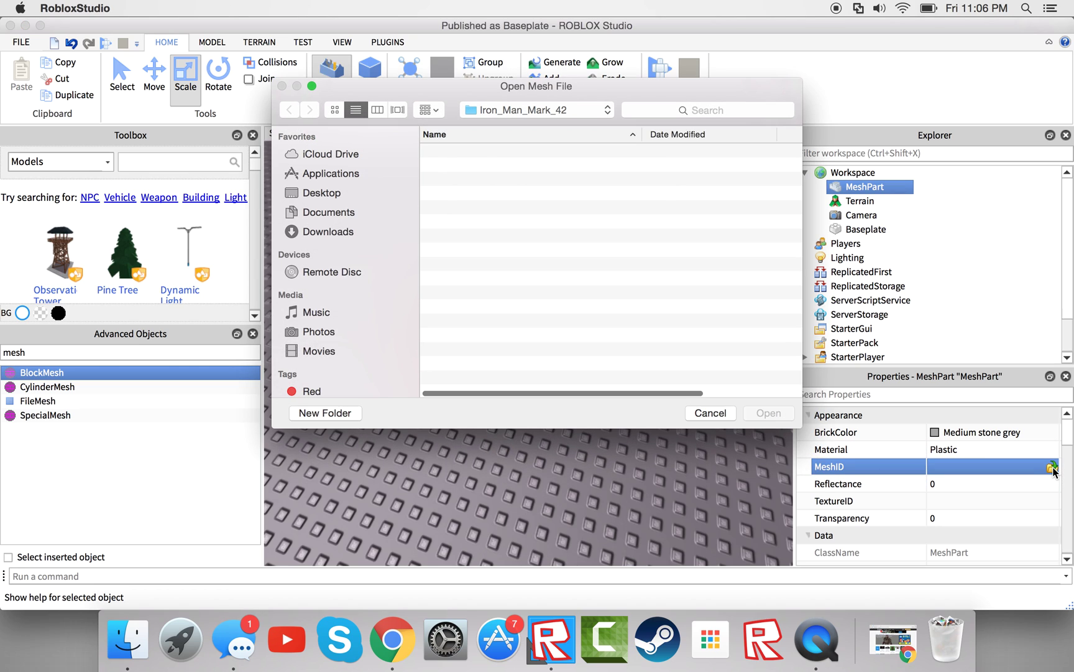
click(502, 166)
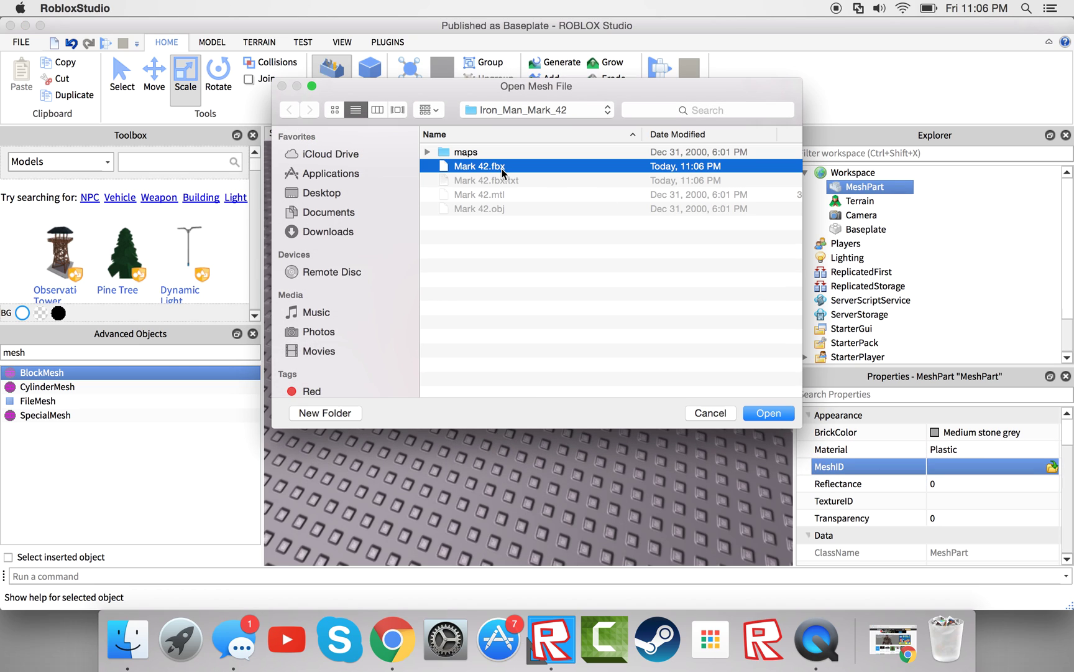
key(Return)
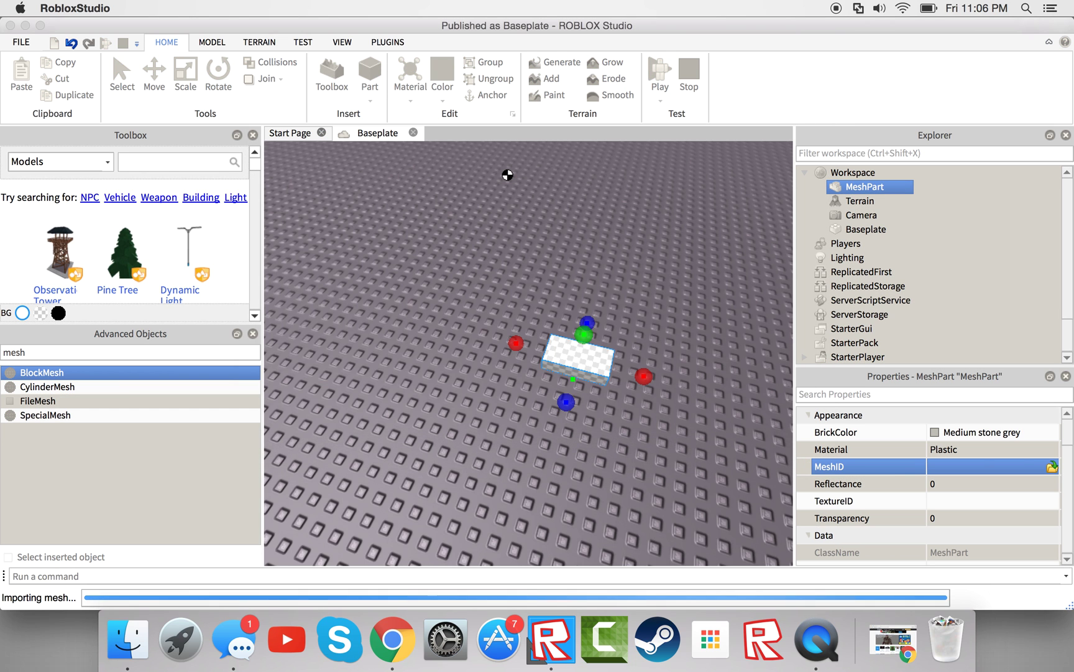
mouse_move(568, 235)
right_down()
mouse_move(564, 244)
mouse_move(568, 234)
right_up()
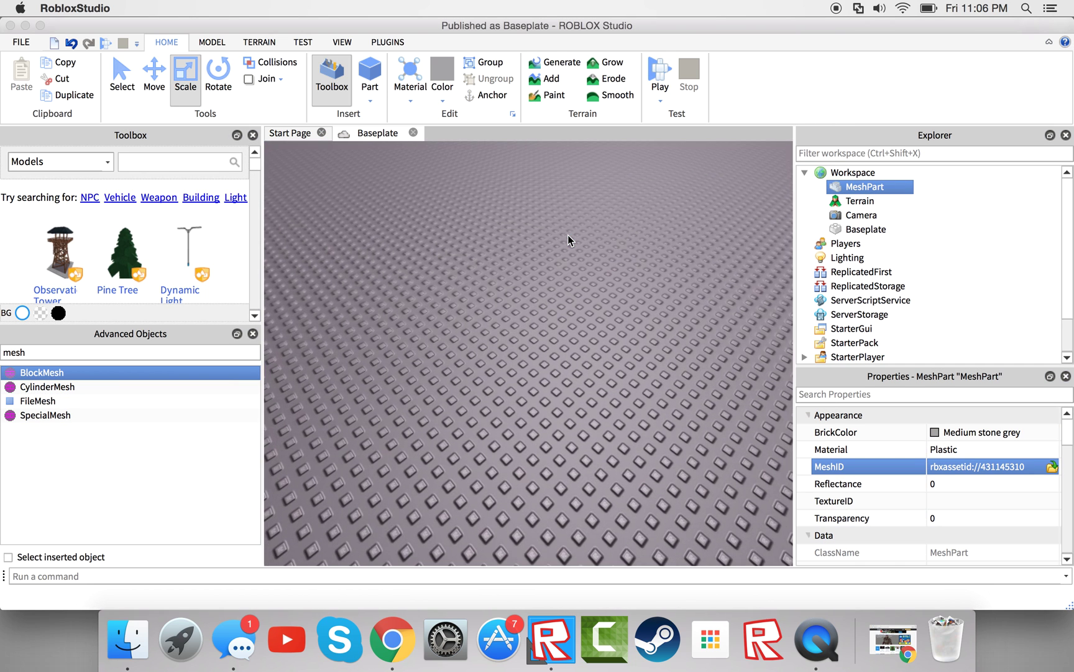
key(f)
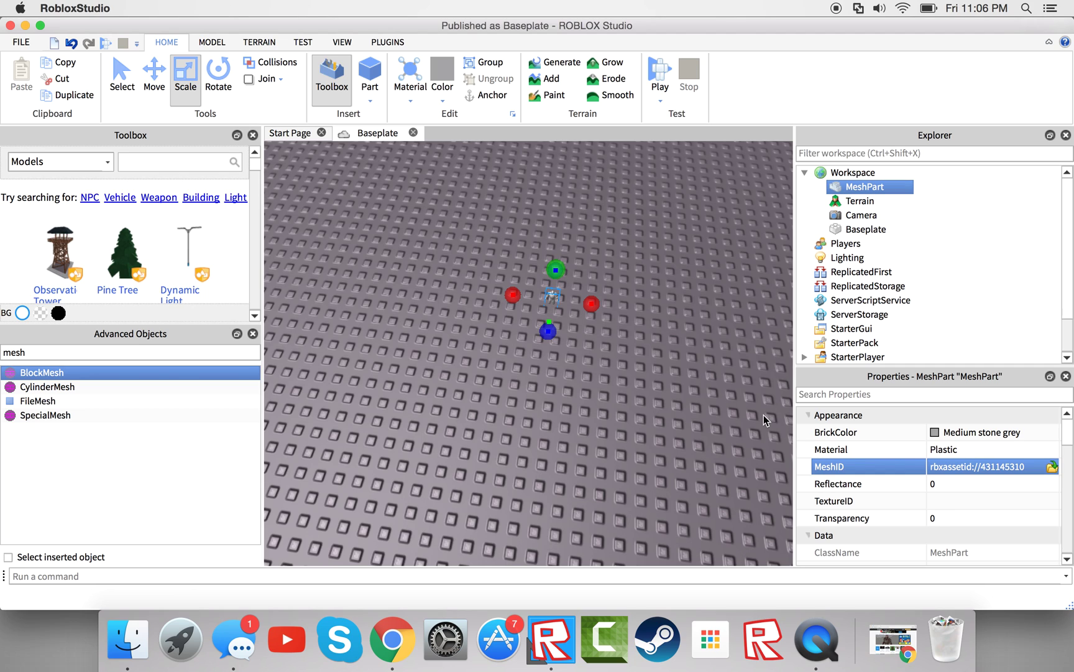
Step: Try setting the first Size value of the MeshPart to 831, and undo the change
scroll(929, 502, down, 5)
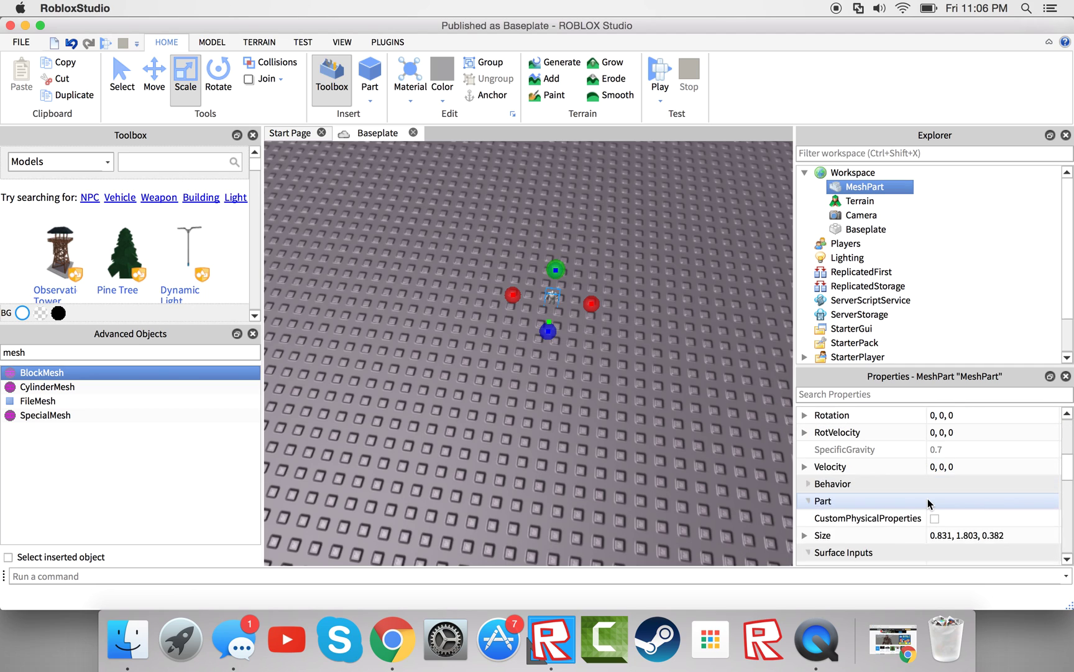
scroll(930, 503, up, 3)
scroll(812, 485, down, 4)
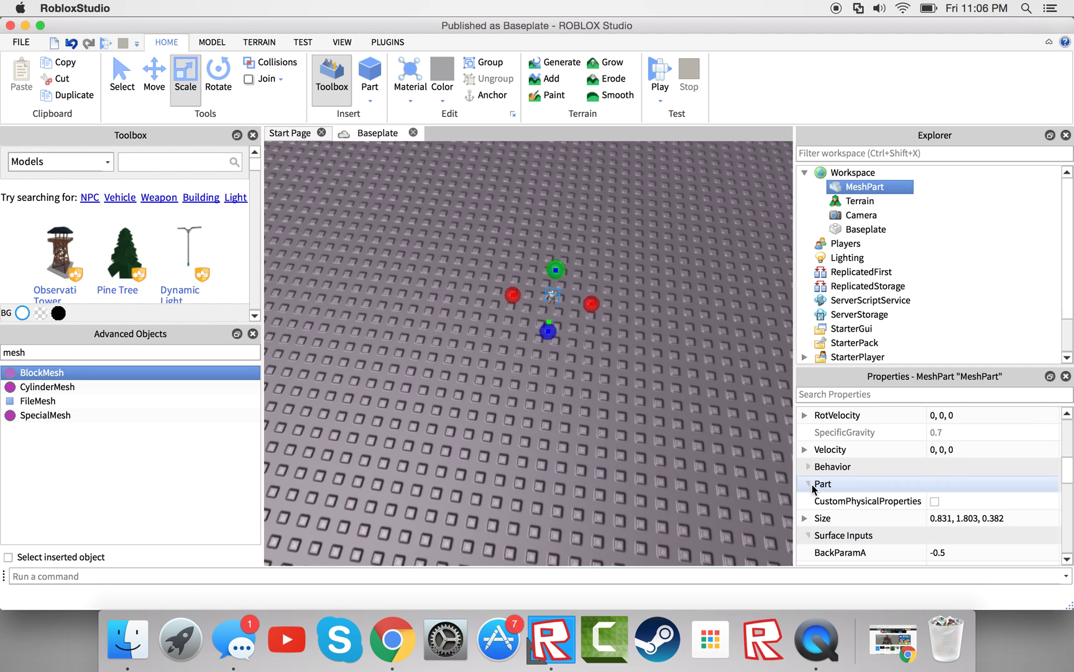
scroll(804, 453, down, 8)
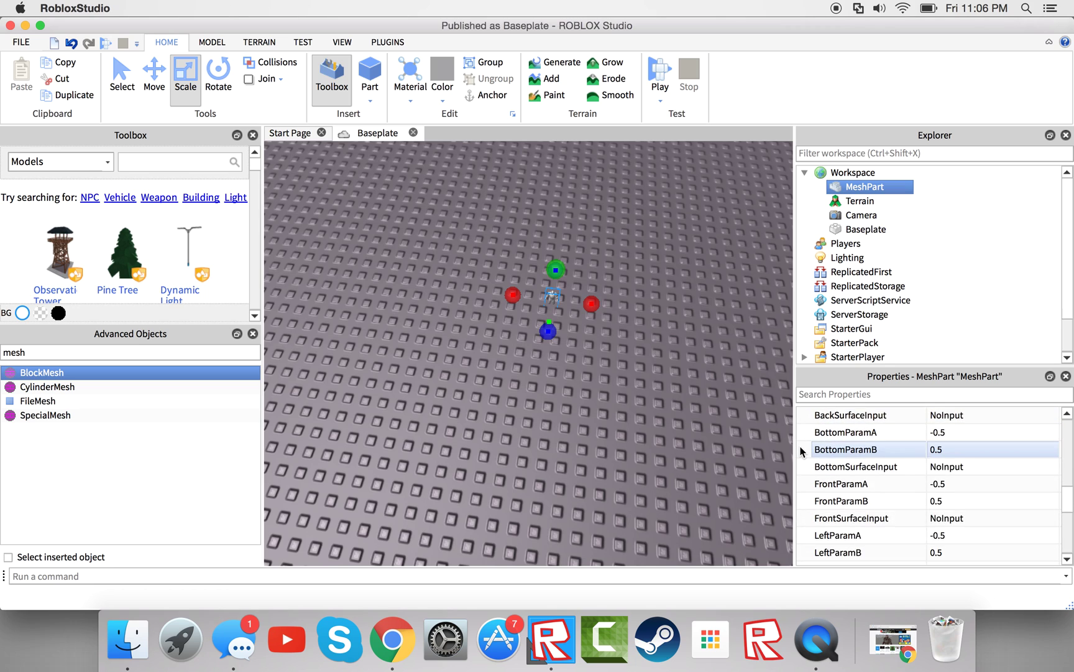
scroll(804, 448, up, 6)
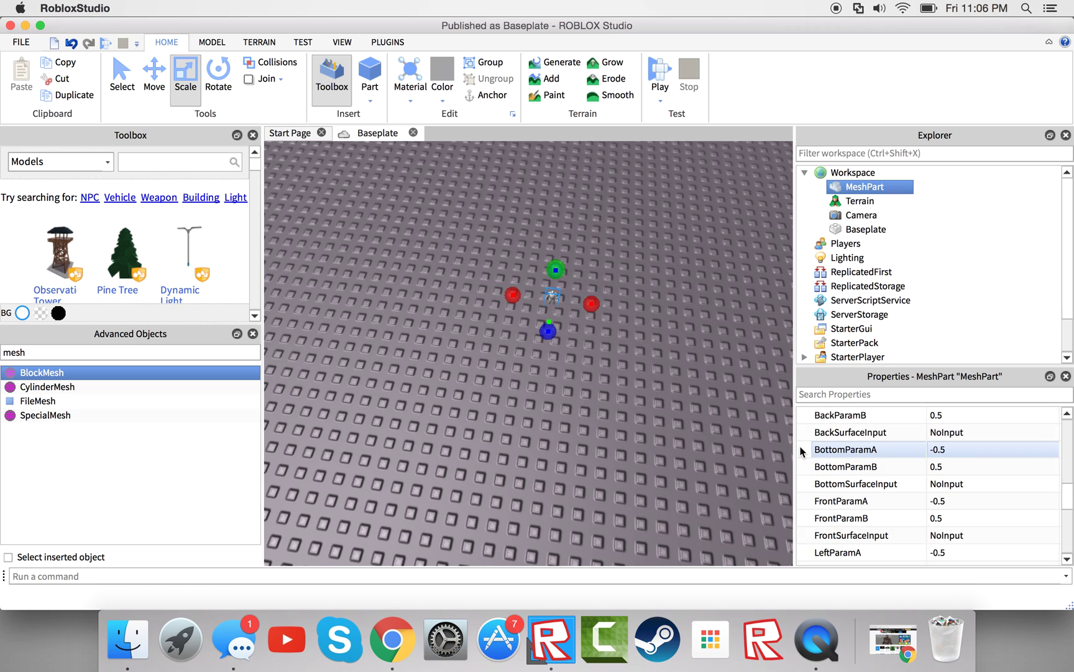
scroll(1027, 524, up, 3)
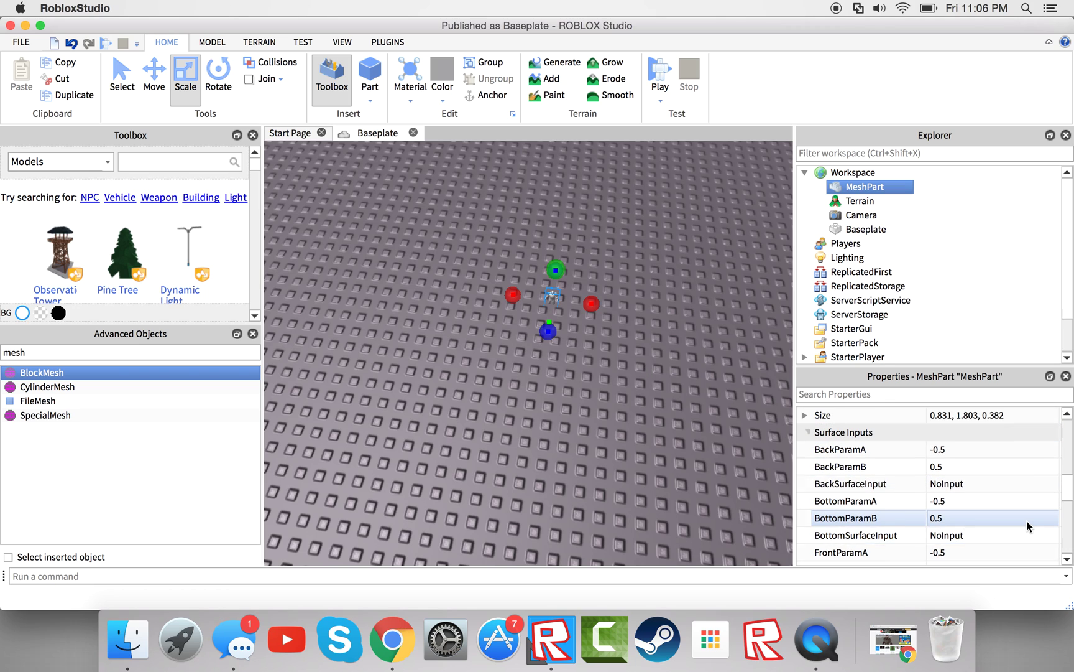
scroll(1023, 521, up, 2)
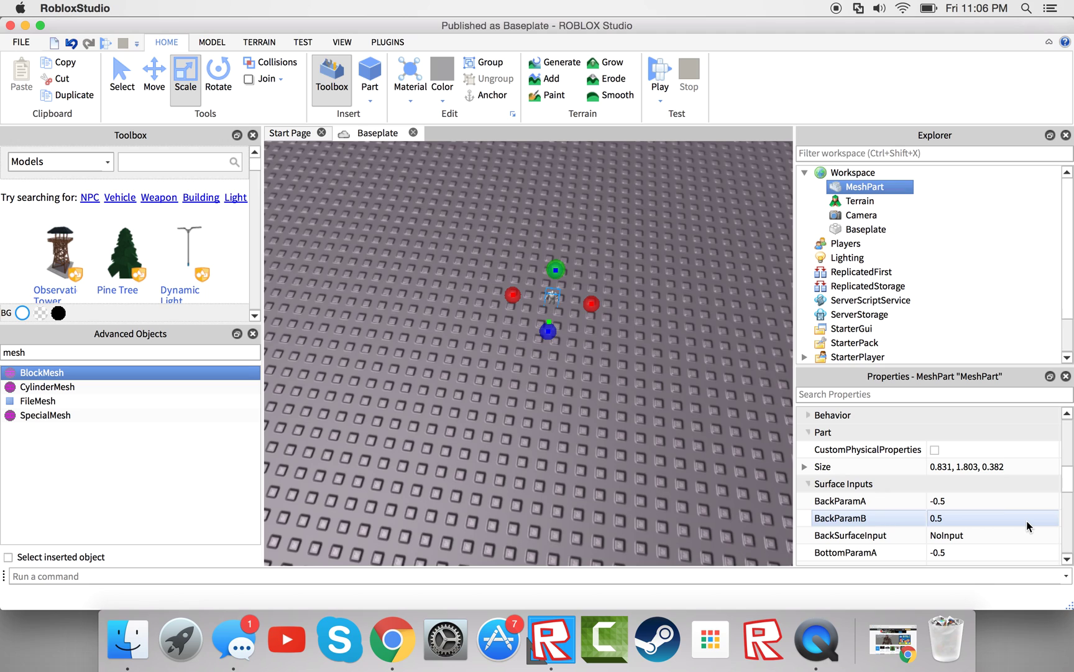
click(948, 471)
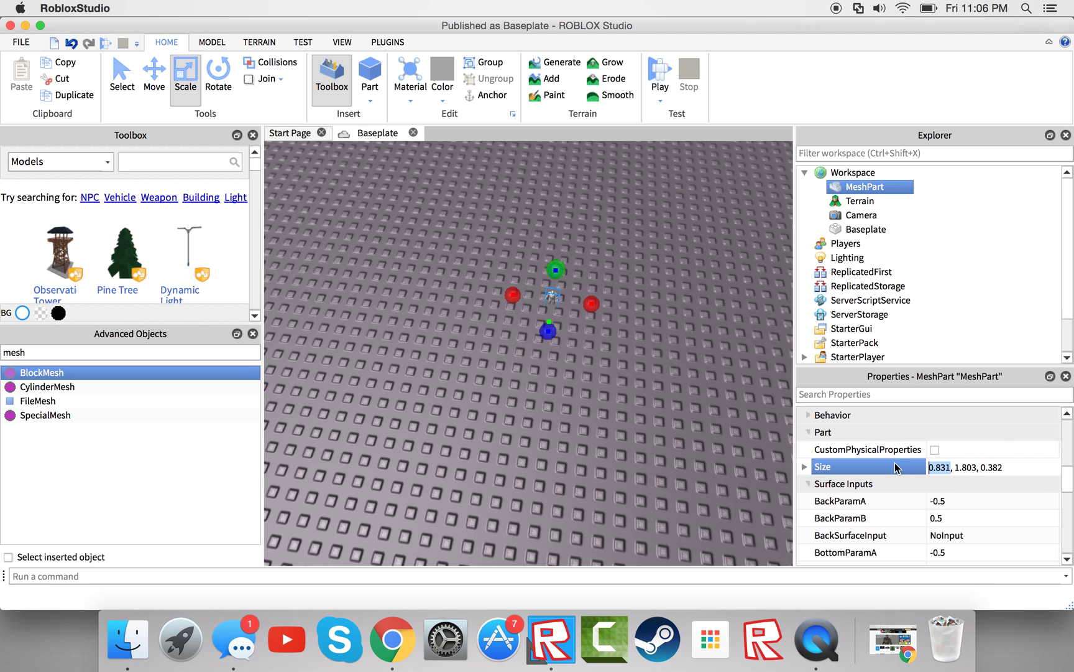
text(831)
key(Return)
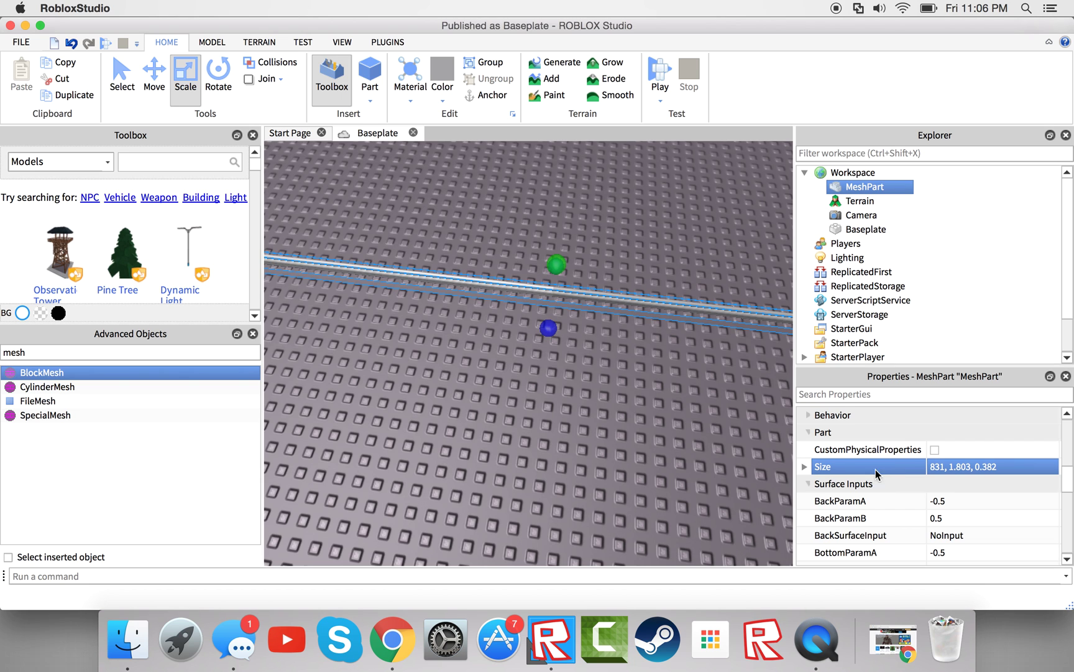
right_drag(616, 357, 616, 358)
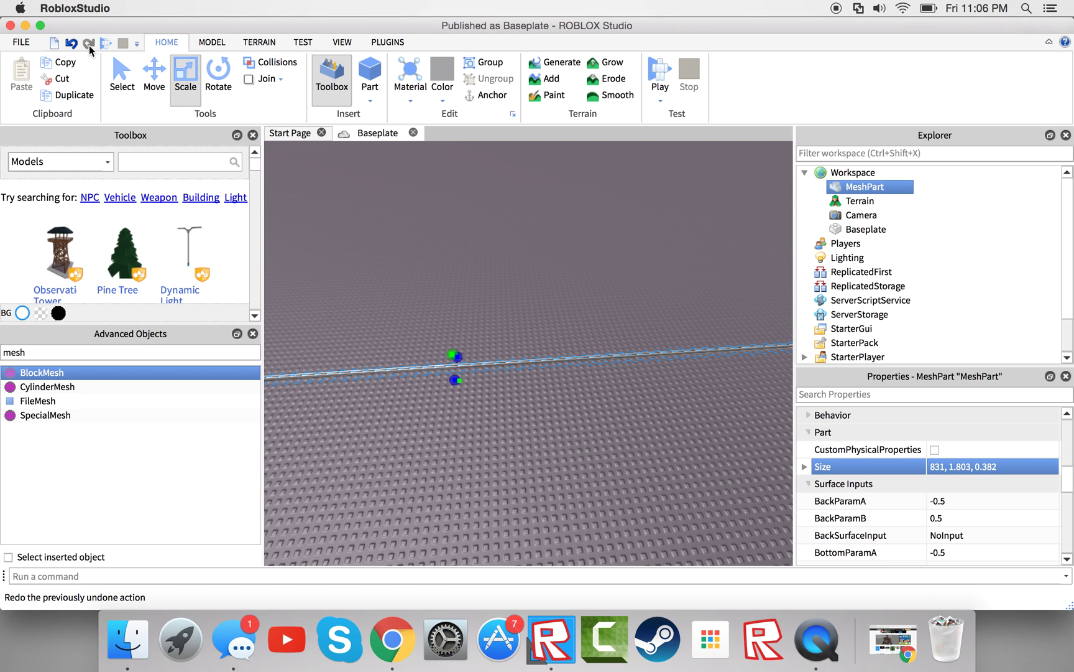
click(76, 42)
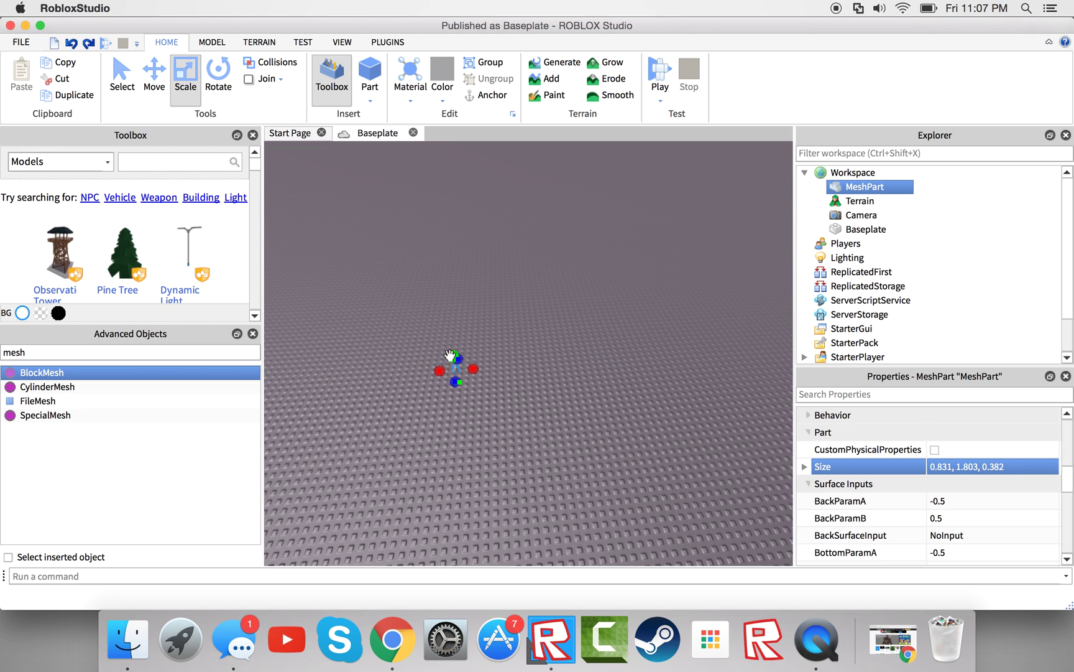
Step: Scale up the Iron Man MeshPart to about 27.8 wide, 41.8 high and 8.4 deep
drag(450, 355, 425, 150)
drag(401, 415, 348, 415)
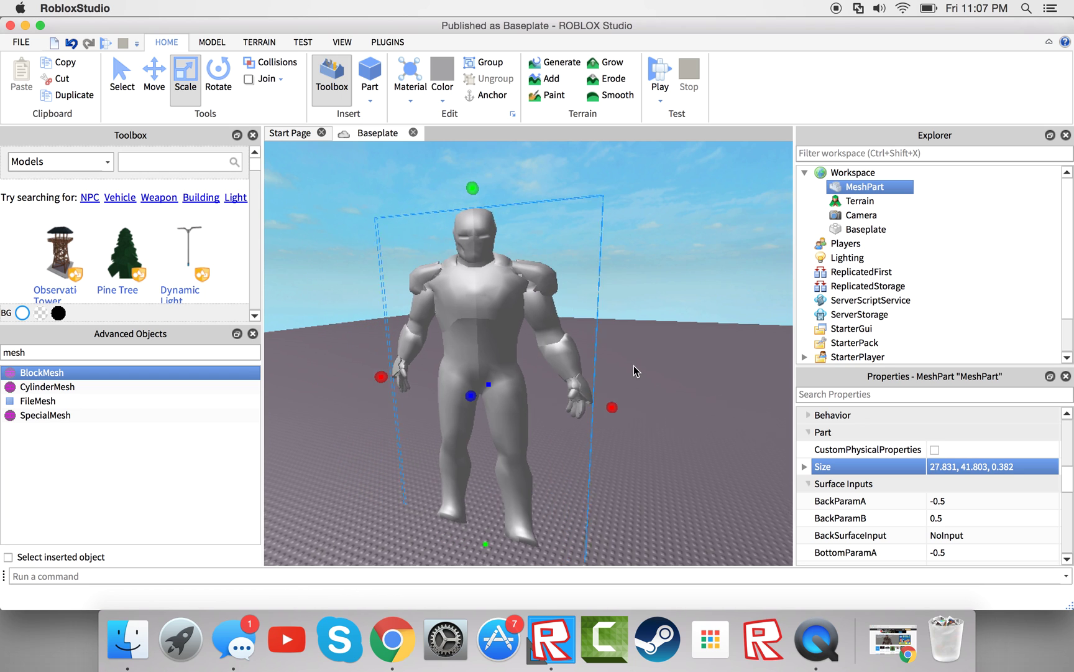
right_drag(633, 365, 637, 427)
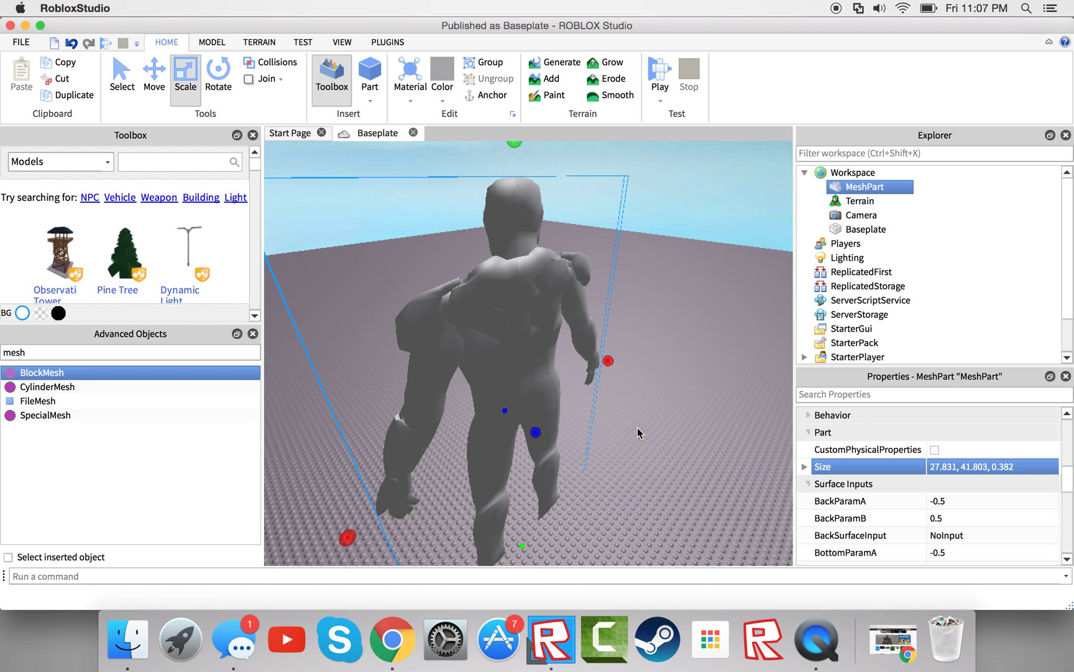
drag(537, 434, 610, 484)
right_drag(609, 484, 609, 484)
scroll(609, 481, down, 3)
scroll(608, 485, up, 3)
scroll(608, 484, down, 3)
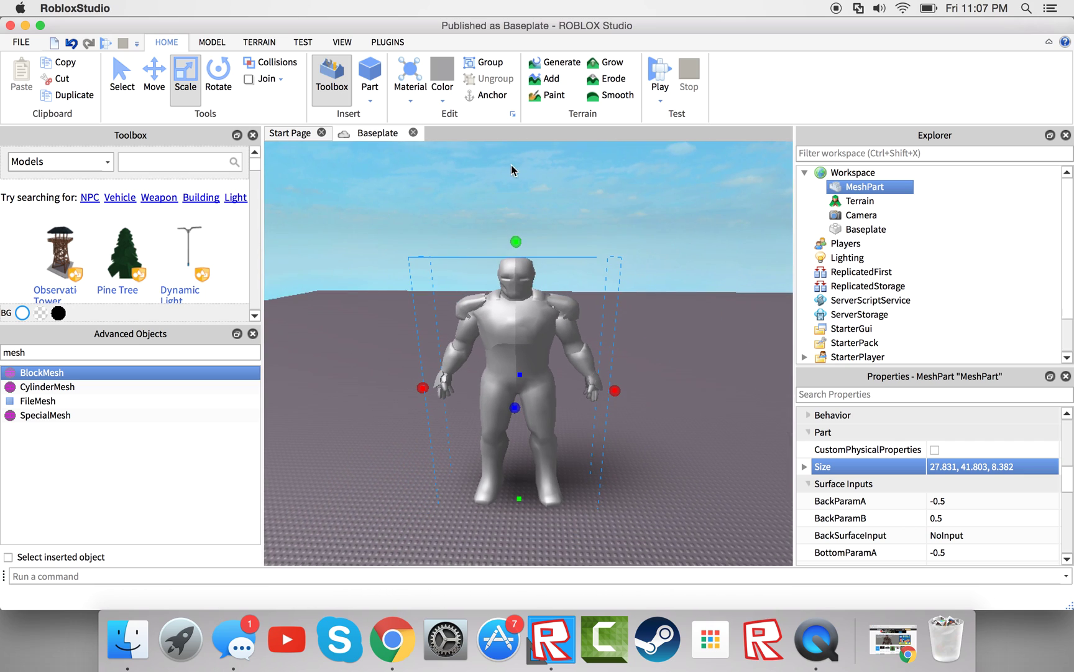
Step: Stretch the MeshPart upward to a height of about 45.8
drag(514, 238, 518, 215)
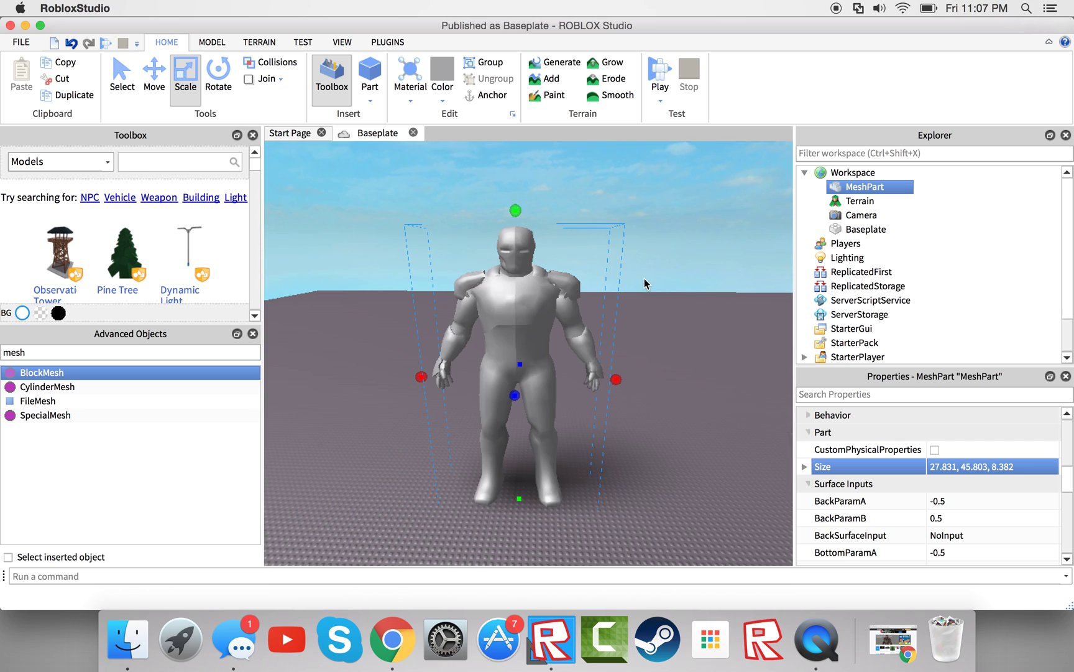
scroll(644, 278, up, 3)
right_drag(644, 278, 644, 277)
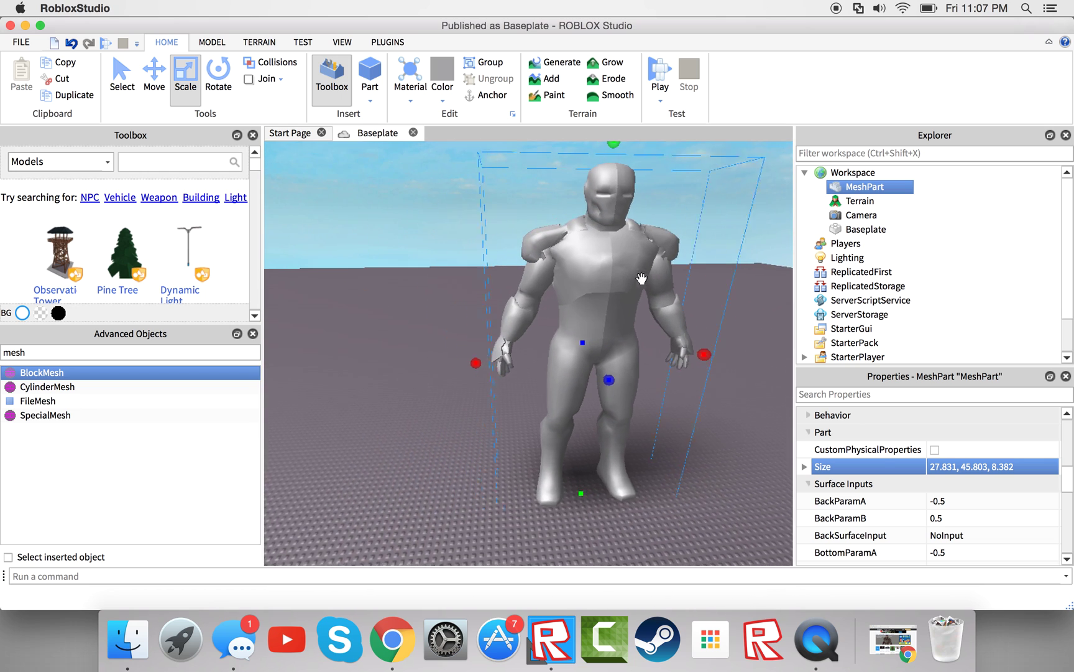
scroll(827, 497, up, 3)
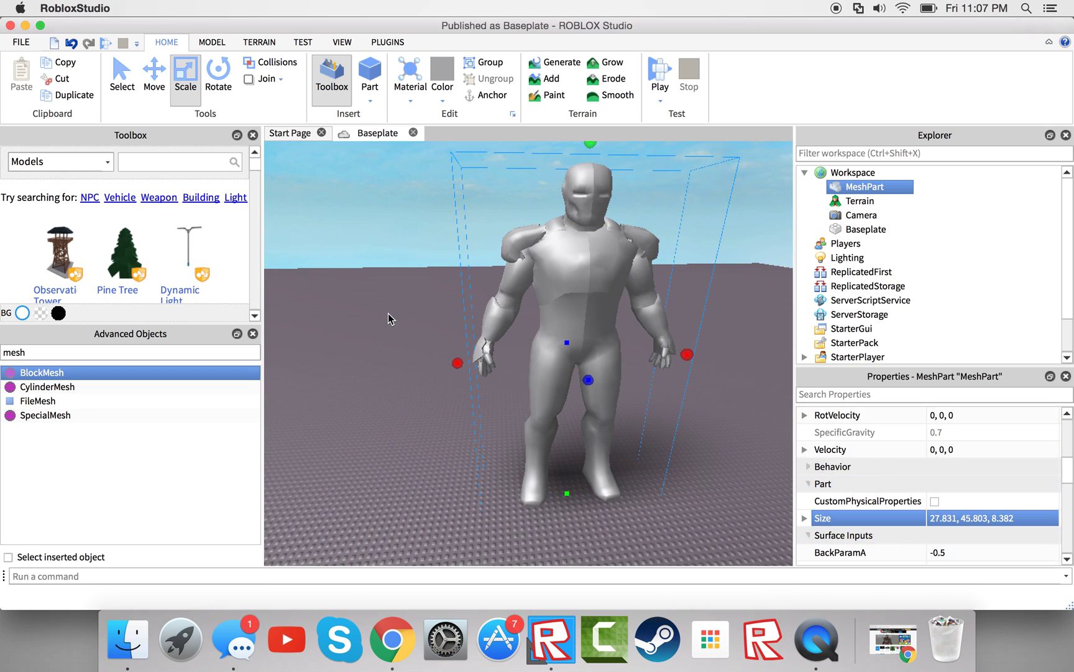
Step: Find the Decal object with the search term "dec" and apply it to the Iron Man MeshPart
click(115, 351)
text(dh)
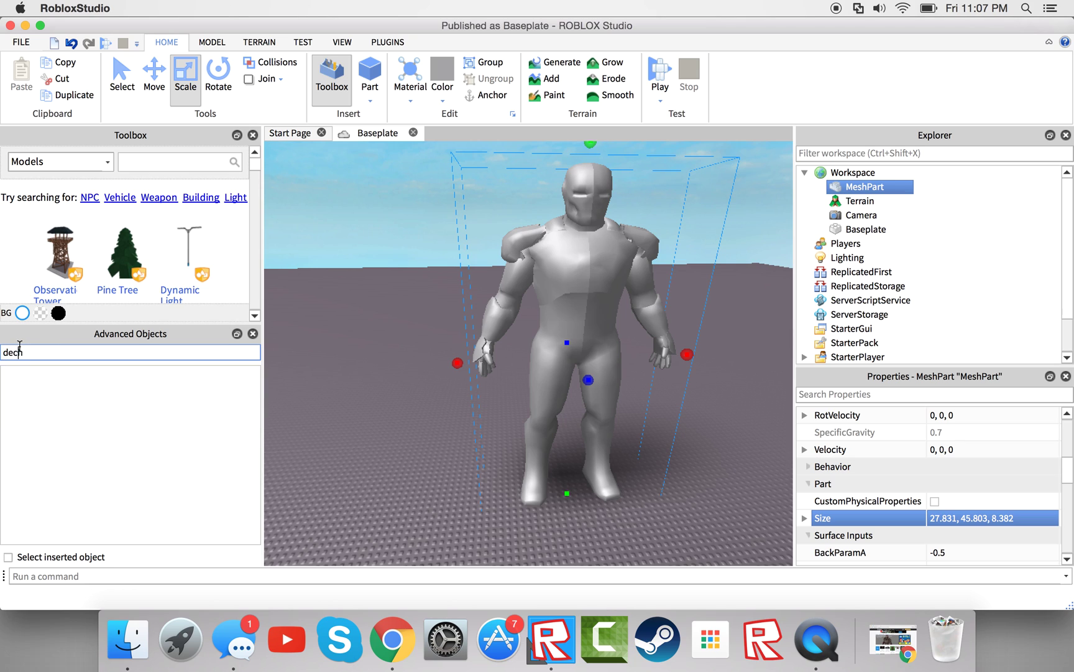
key(BackSpace)
click(335, 464)
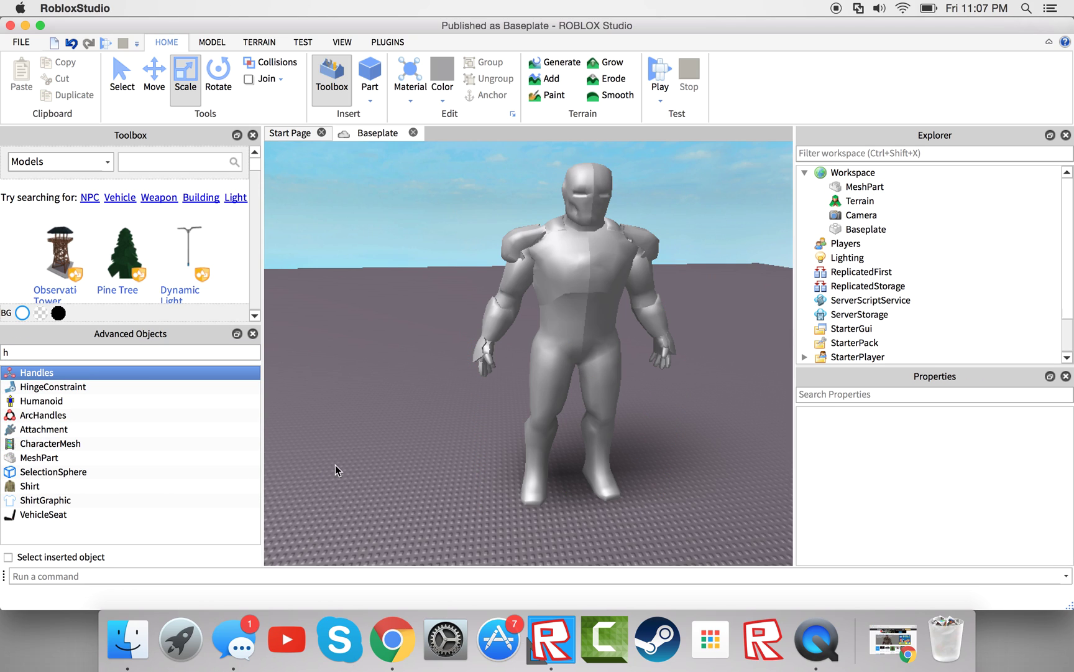
click(54, 351)
text(dec)
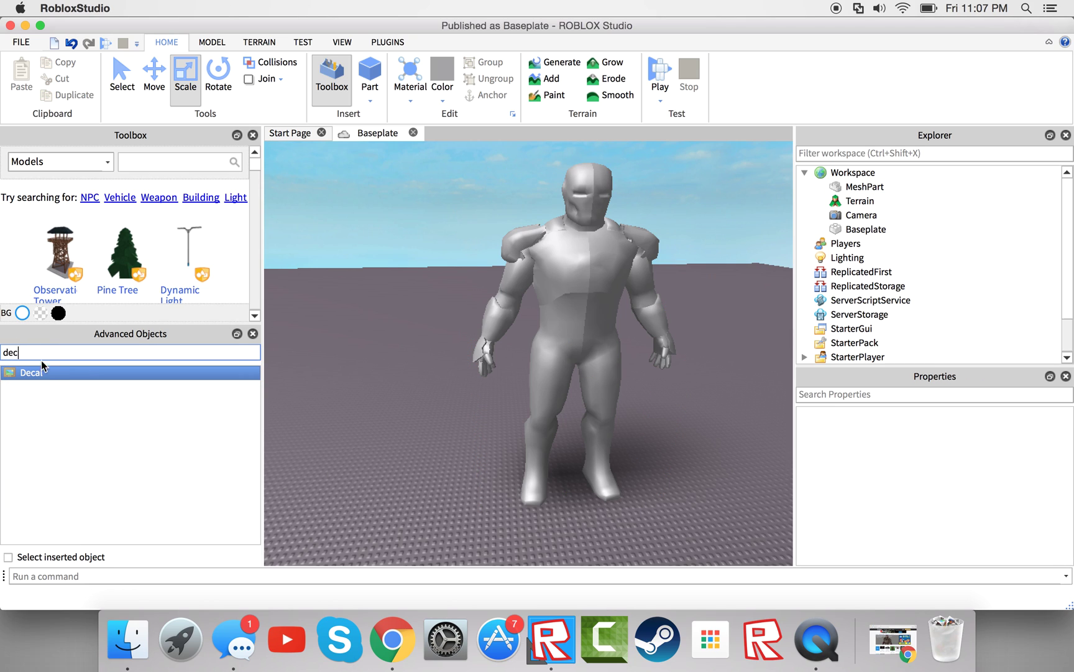
drag(41, 367, 595, 339)
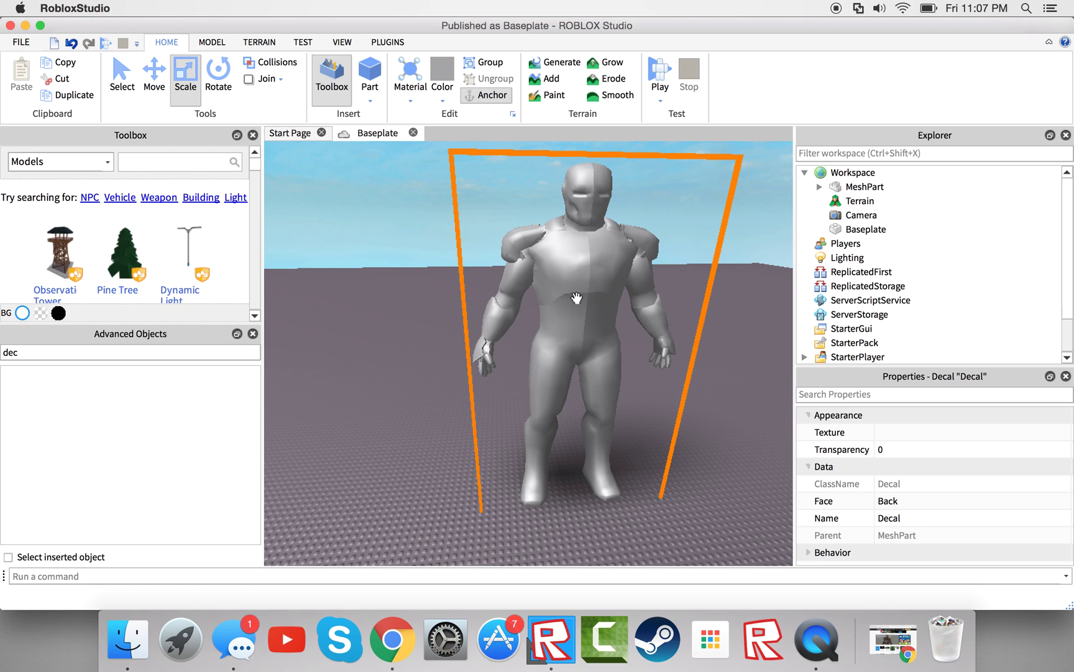
Step: Select the Decal inside the MeshPart and open its Texture property for editing
click(820, 186)
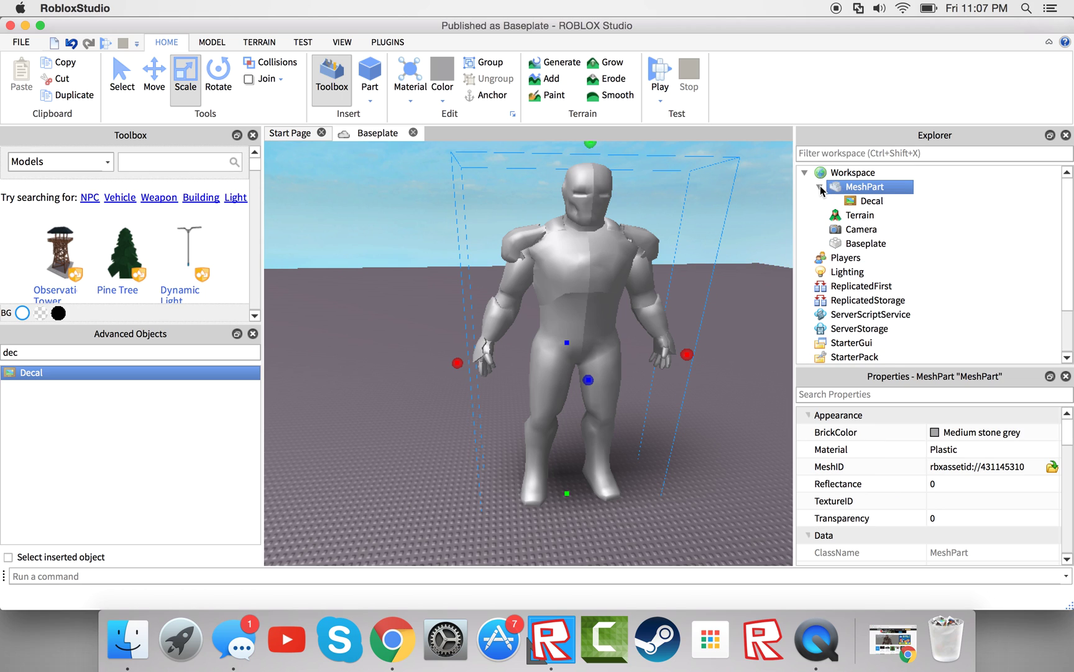
click(844, 201)
click(860, 215)
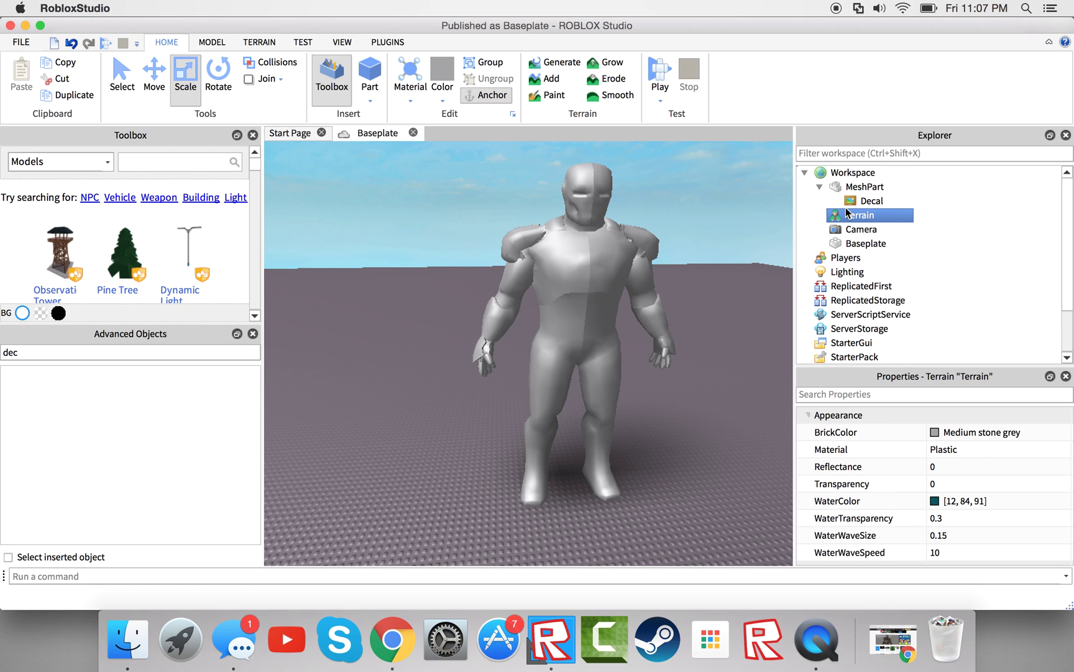
click(871, 201)
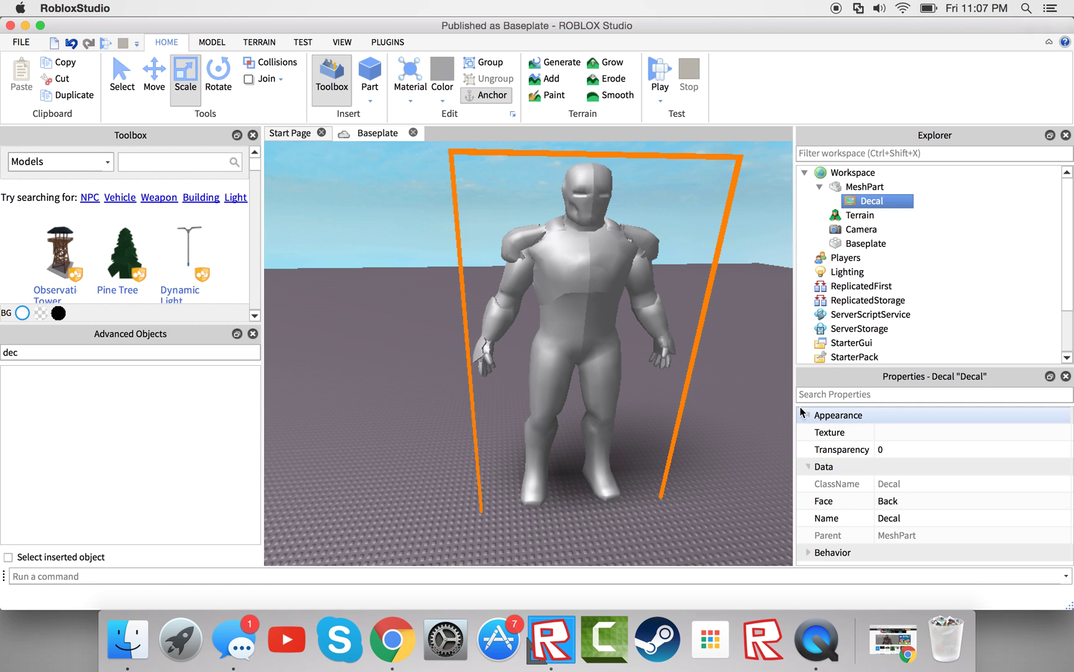
click(841, 432)
click(917, 439)
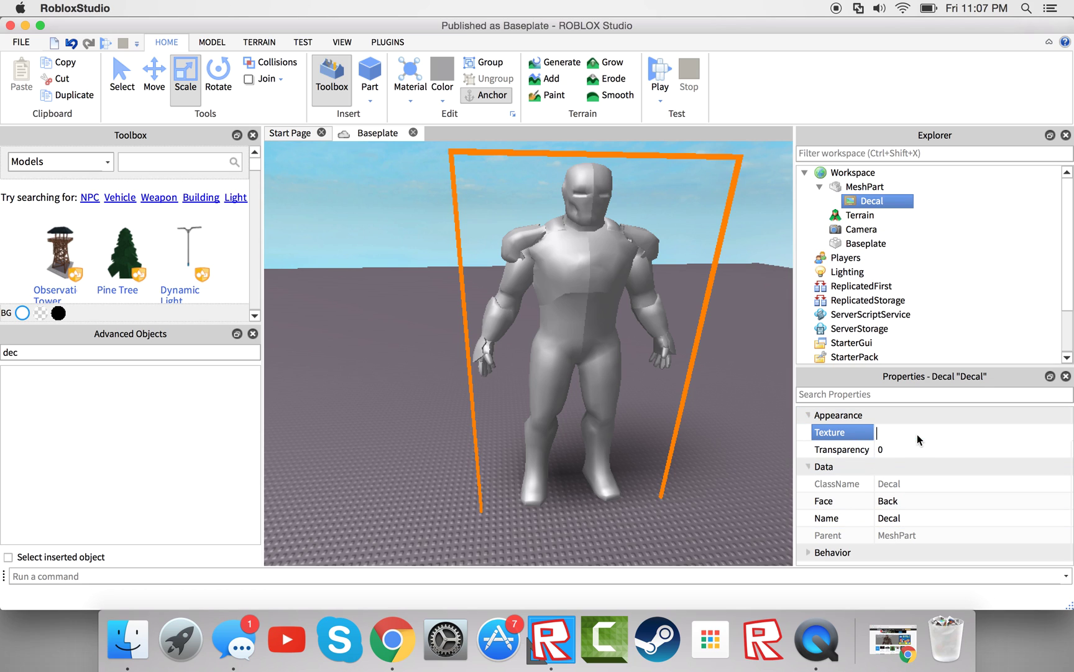
Step: Go to the Decals section of My Creations on the ROBLOX Develop page
click(291, 133)
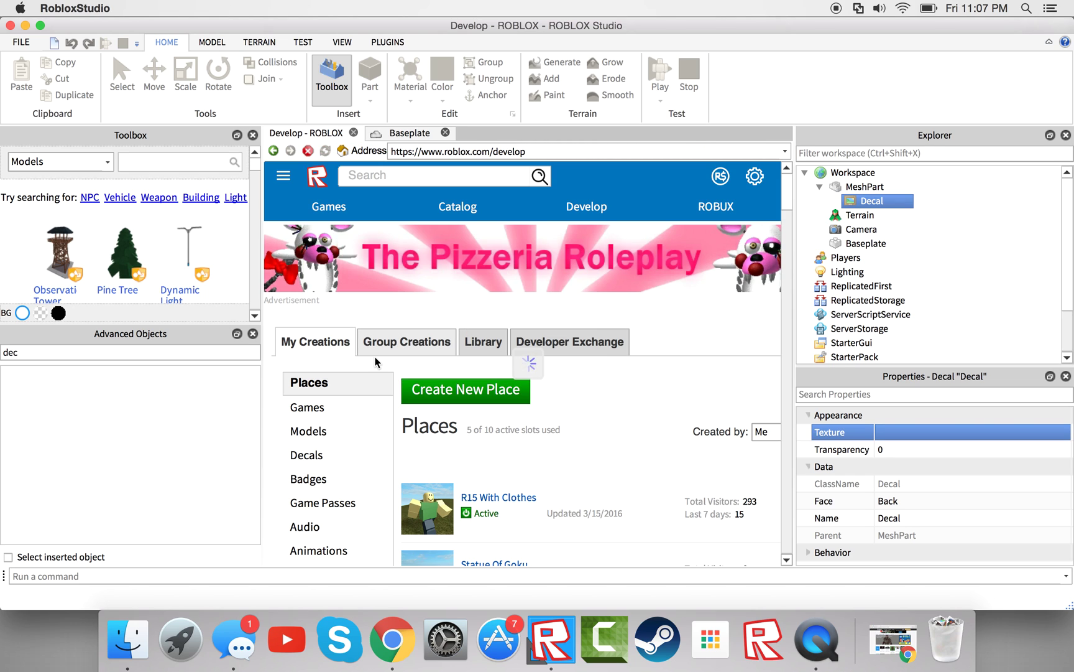
scroll(375, 362, down, 3)
scroll(375, 362, down, 4)
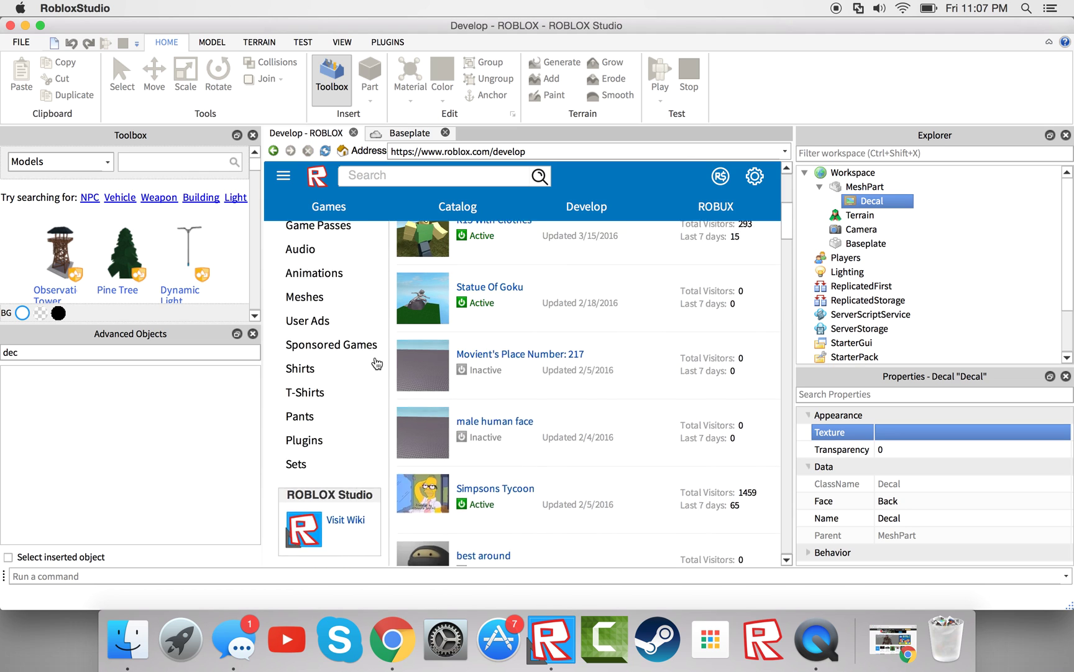
scroll(376, 363, up, 3)
scroll(377, 363, up, 2)
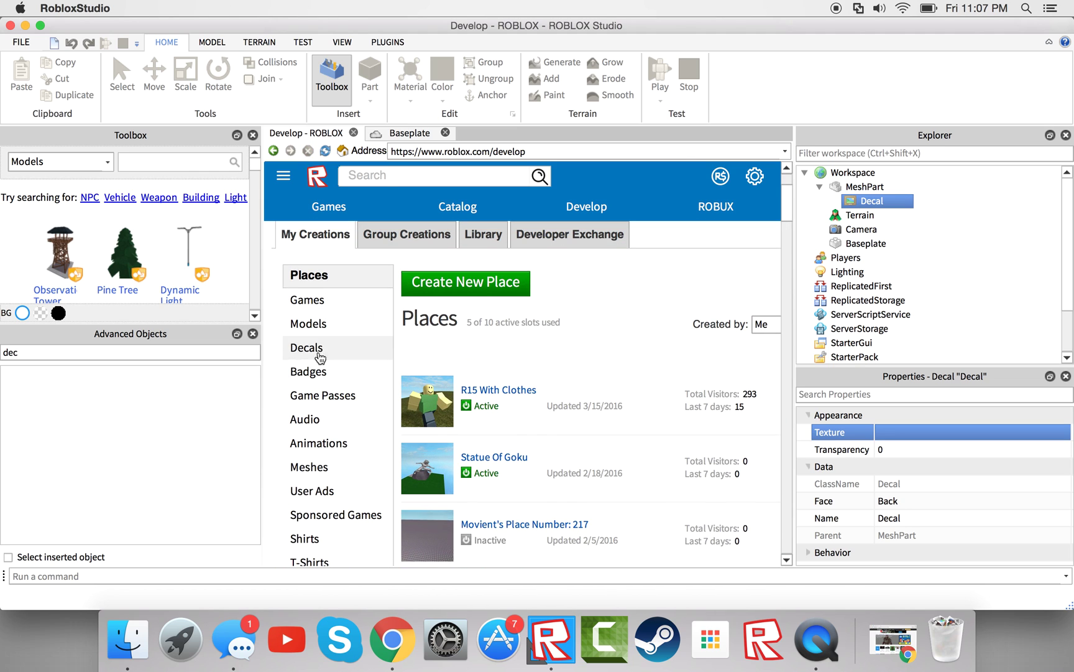
scroll(328, 336, down, 4)
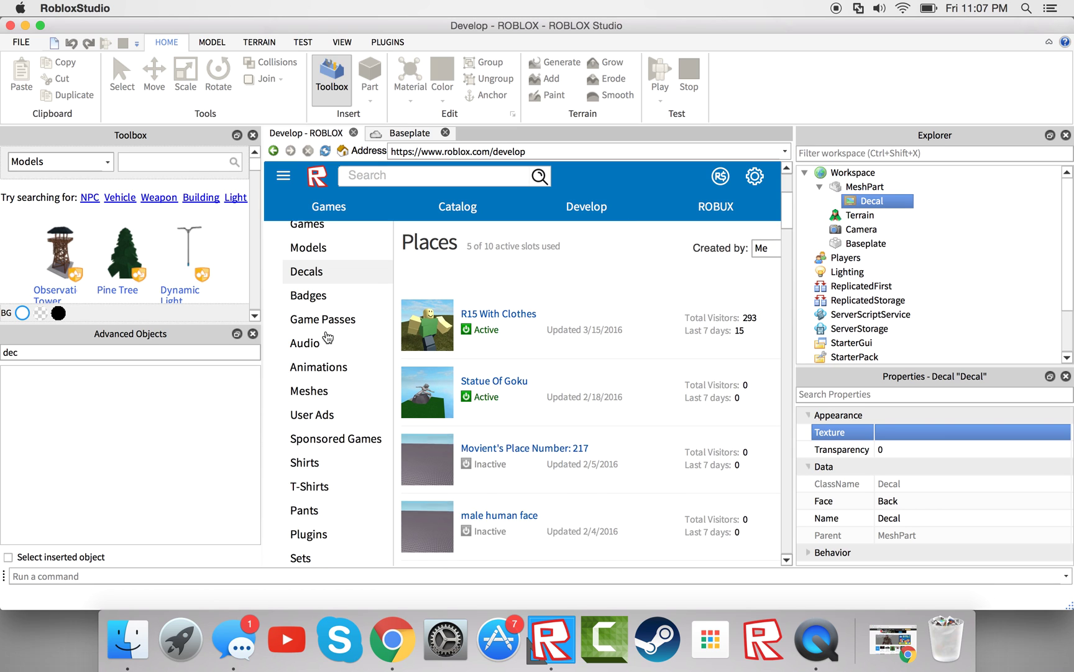
scroll(327, 336, up, 6)
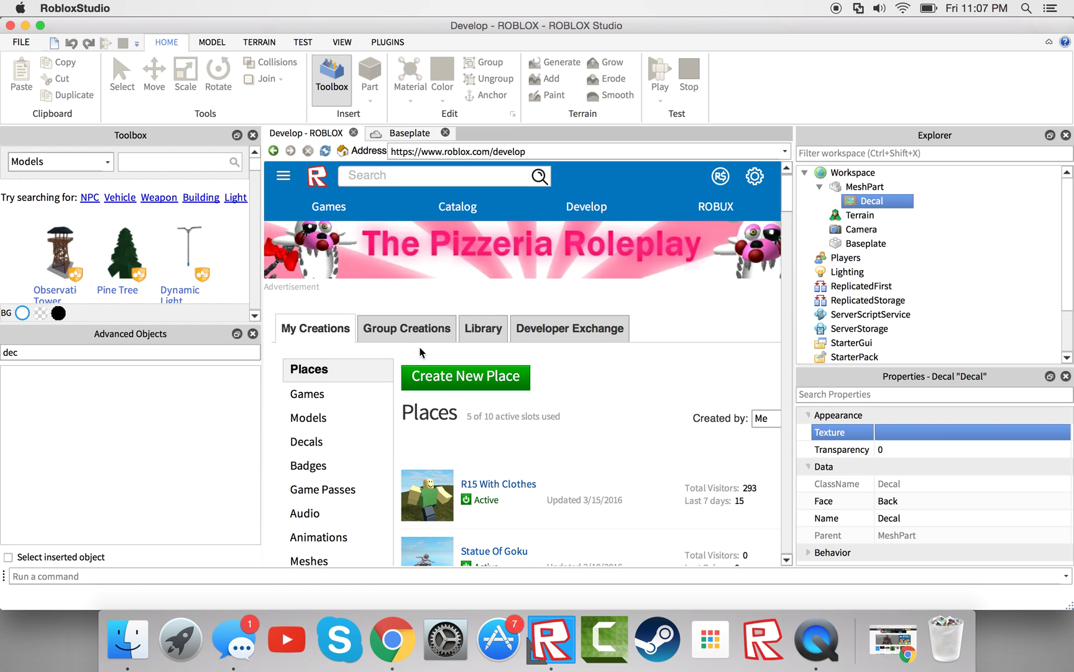
click(319, 445)
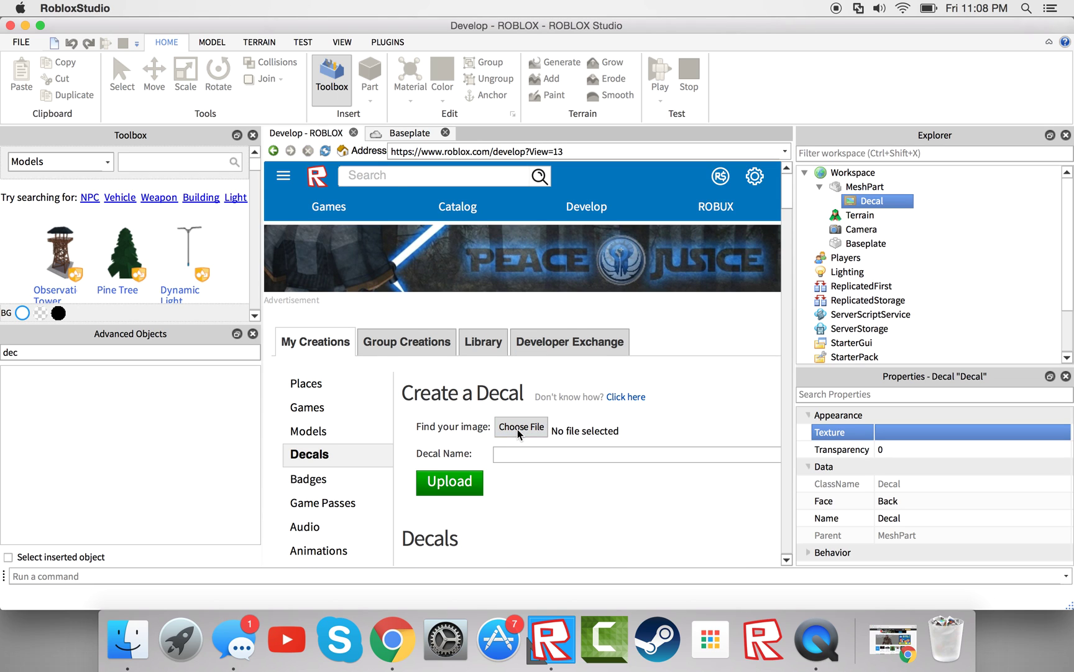
Step: Upload 42.png from the maps folder inside Iron_Man_Mark_42 as a decal named "iron man"
click(517, 429)
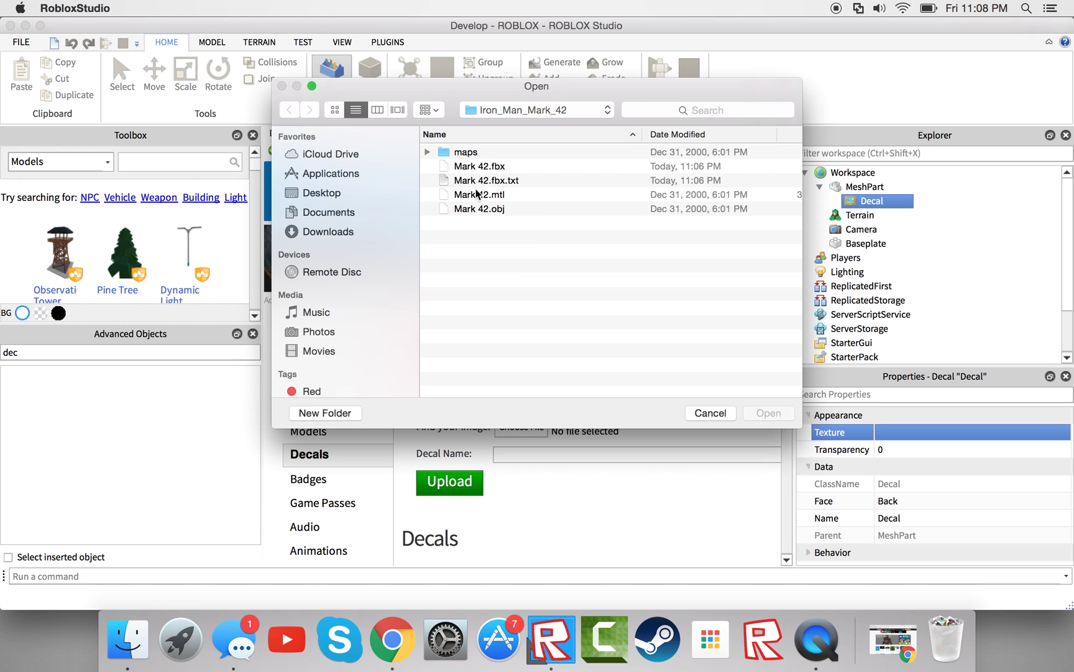
click(539, 115)
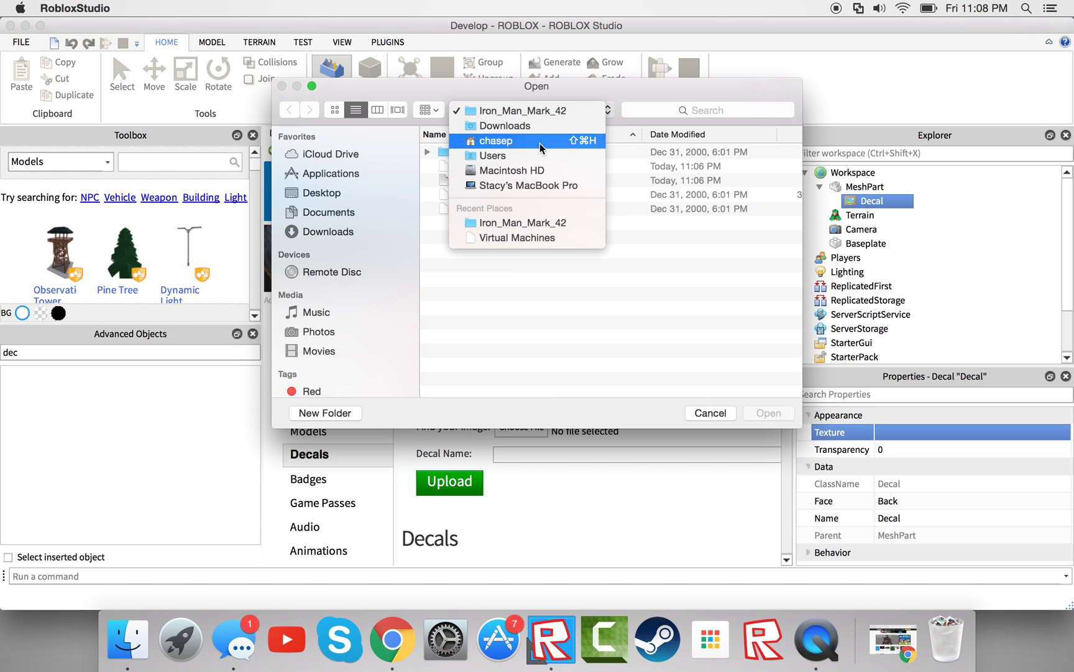
click(536, 110)
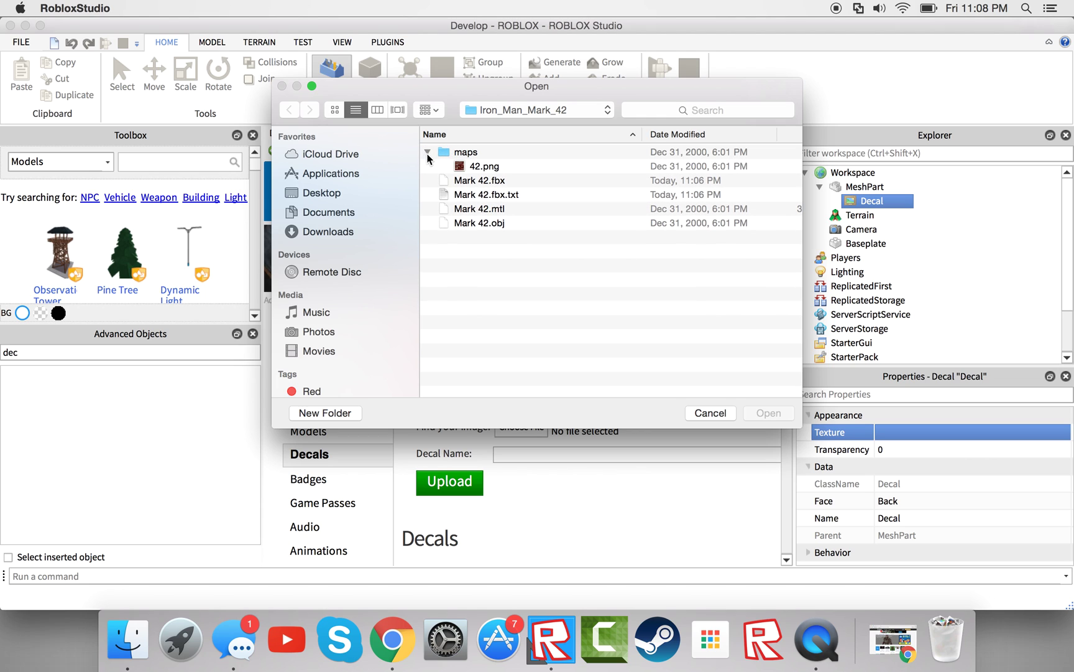
double_click(461, 170)
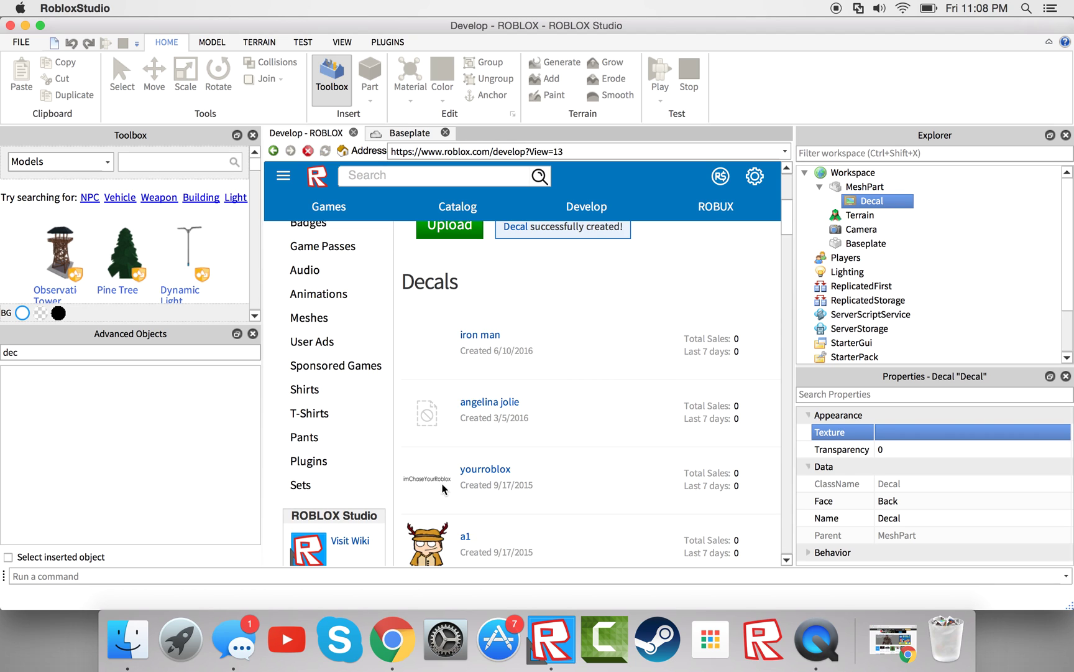
scroll(444, 490, down, 5)
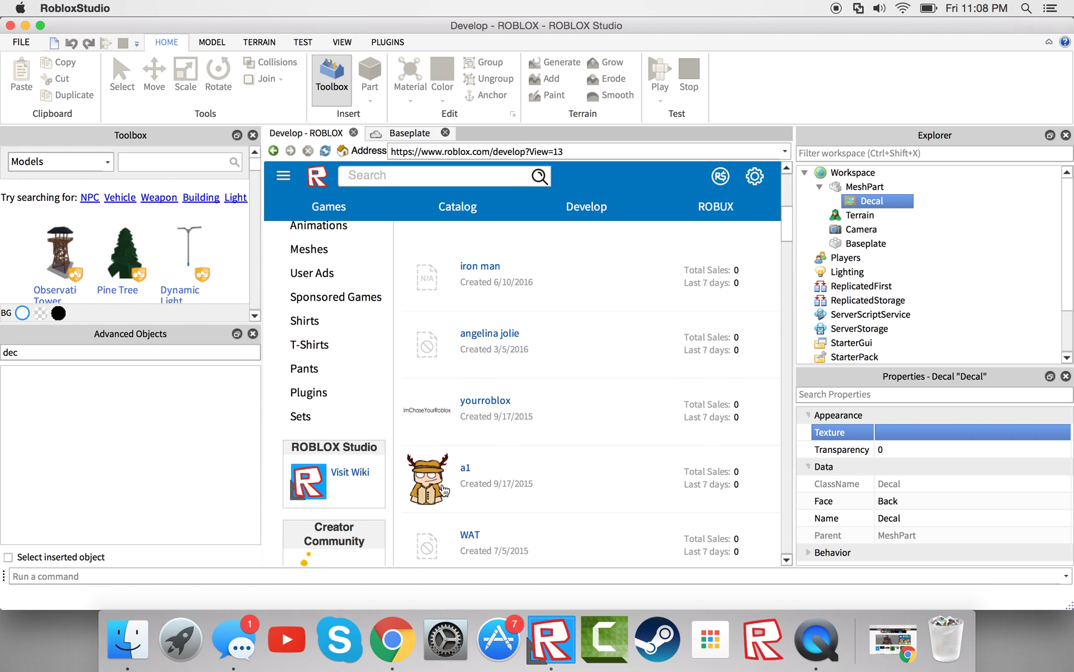
Step: Return to the Baseplate place and examine the untextured Iron Man MeshPart from the side and front
click(402, 134)
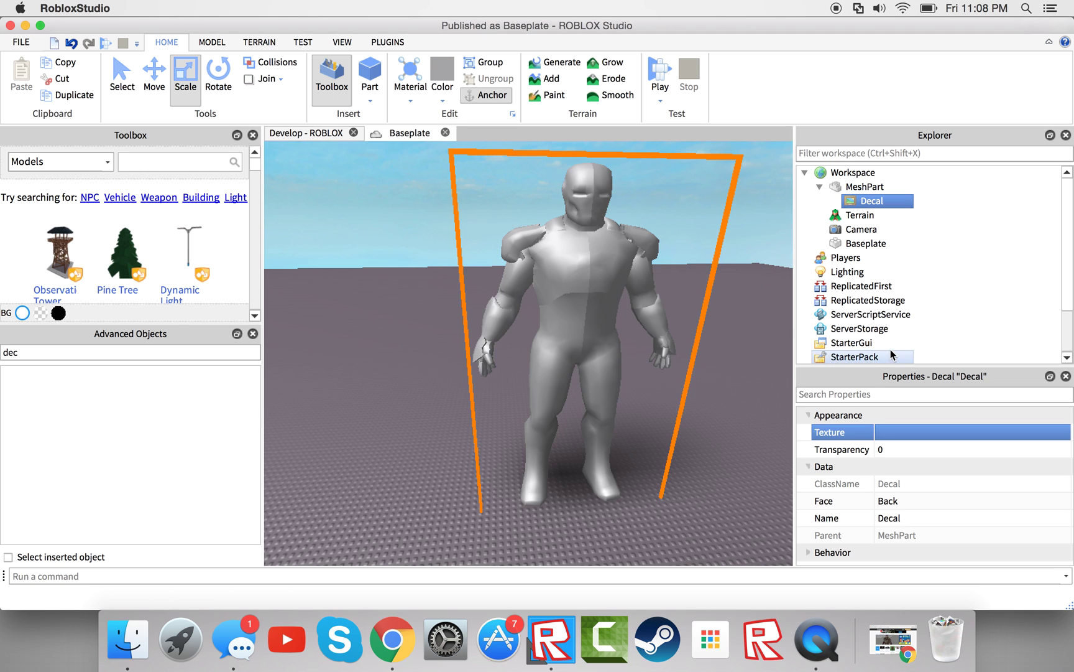
click(729, 295)
right_drag(729, 296, 703, 298)
key(a)
click(564, 304)
scroll(563, 304, up, 5)
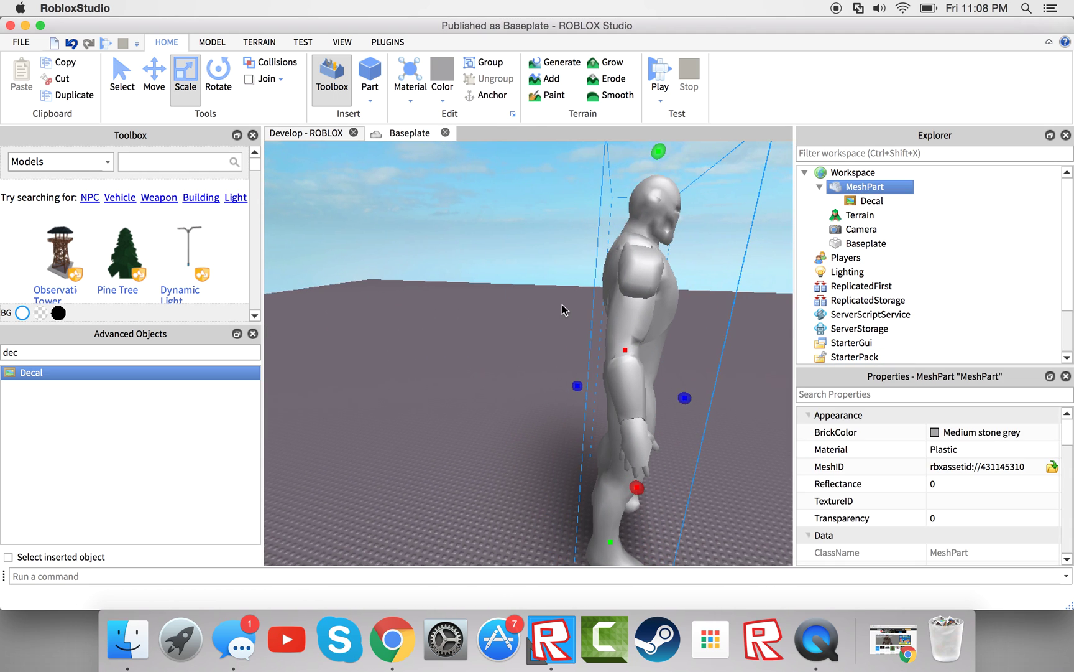
right_drag(570, 394, 713, 417)
scroll(713, 416, up, 5)
scroll(713, 417, down, 3)
scroll(713, 416, up, 2)
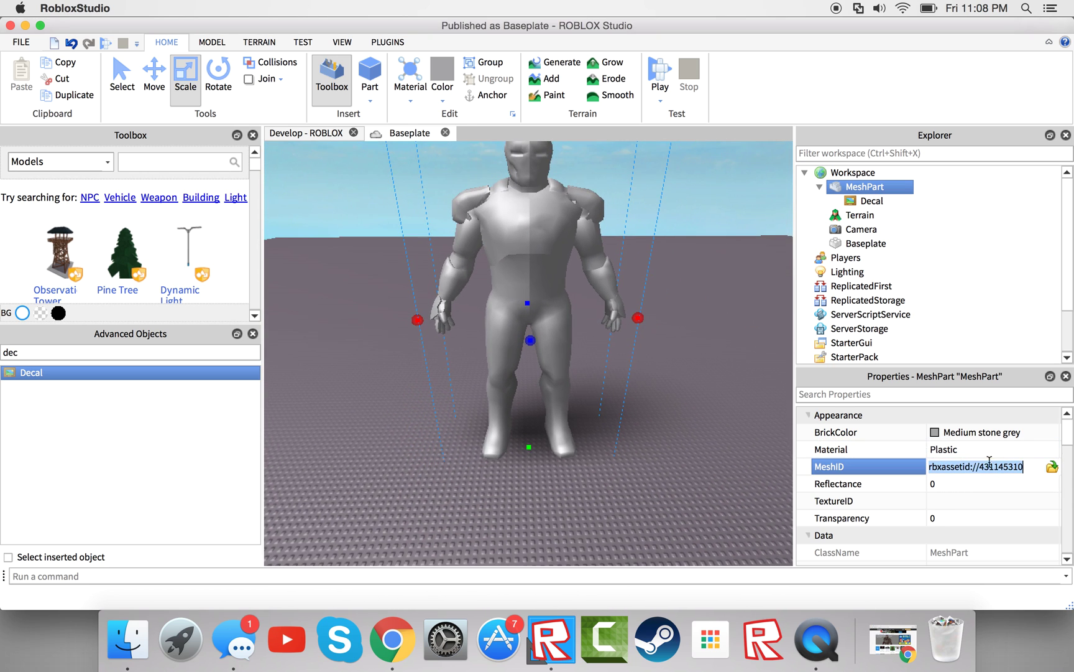
click(869, 200)
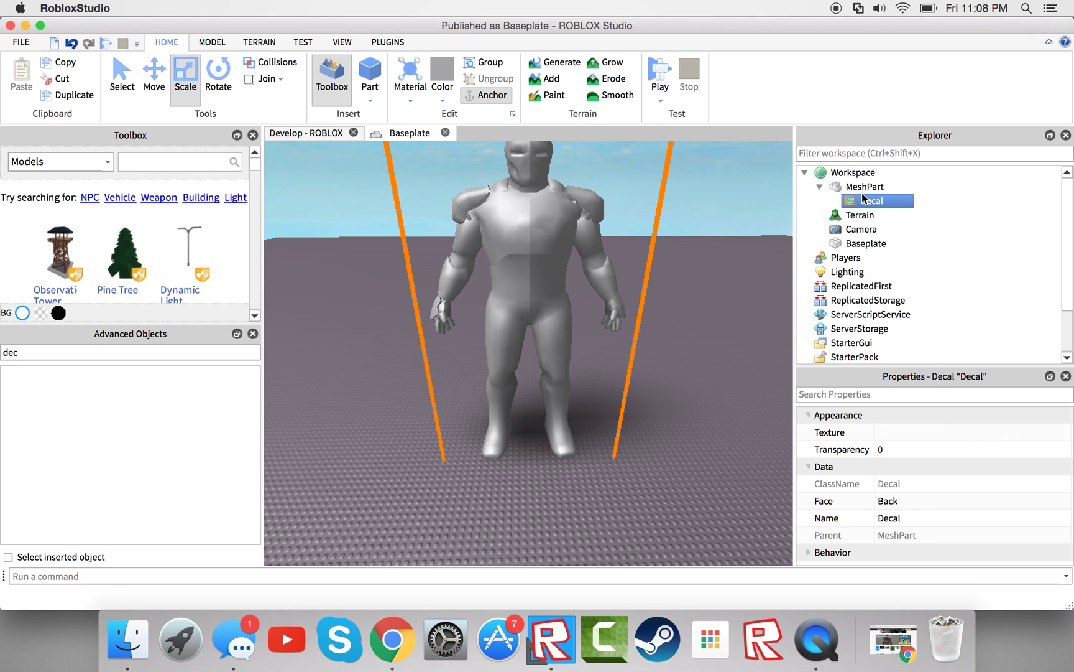
click(864, 187)
right_click(862, 189)
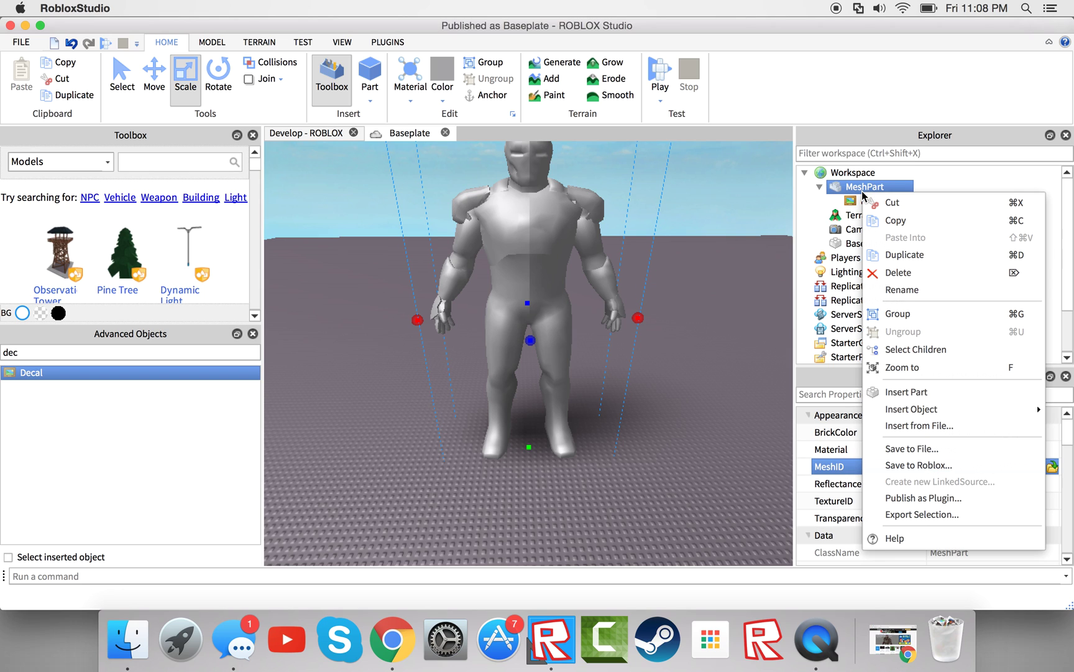
click(904, 462)
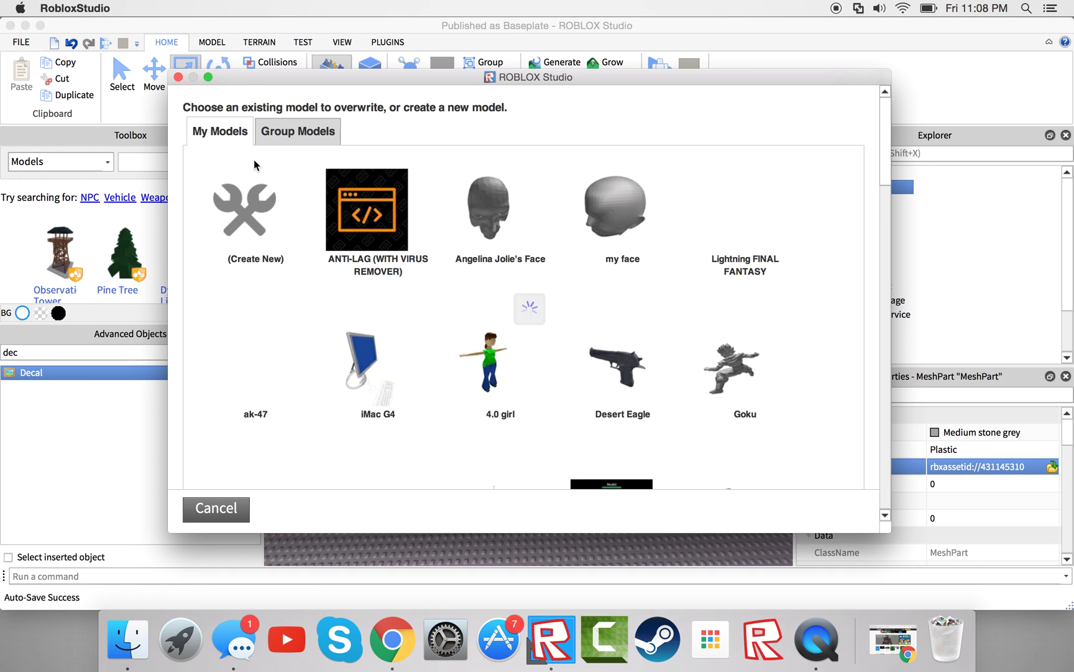
scroll(432, 276, down, 10)
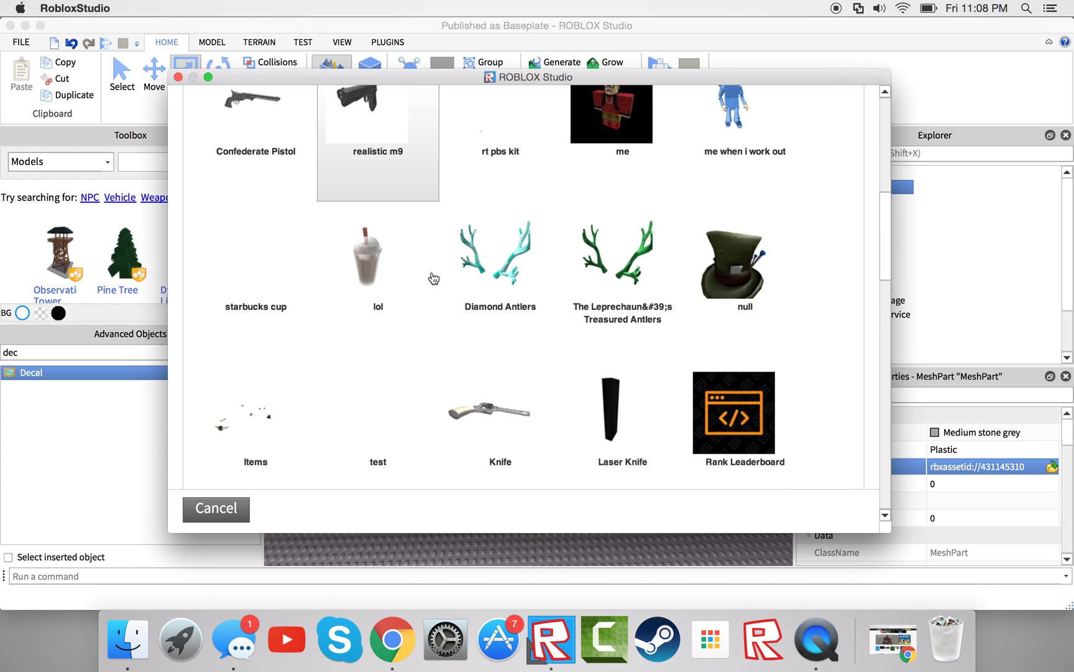
click(242, 523)
Step: Copy the MeshID value of the Iron Man MeshPart
click(974, 467)
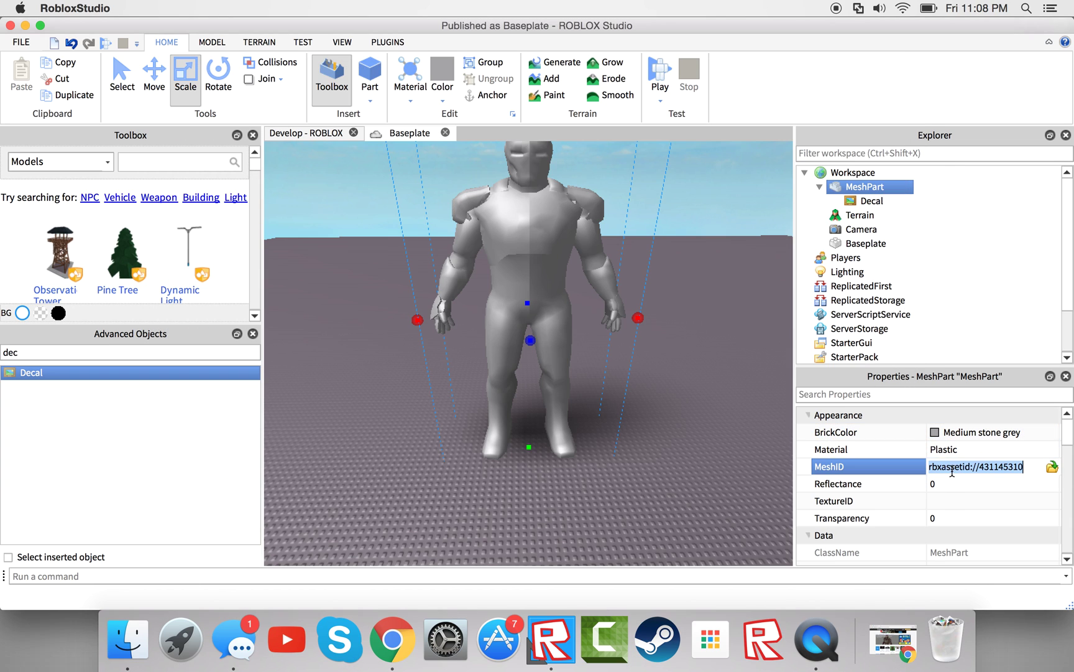
right_click(973, 467)
click(919, 384)
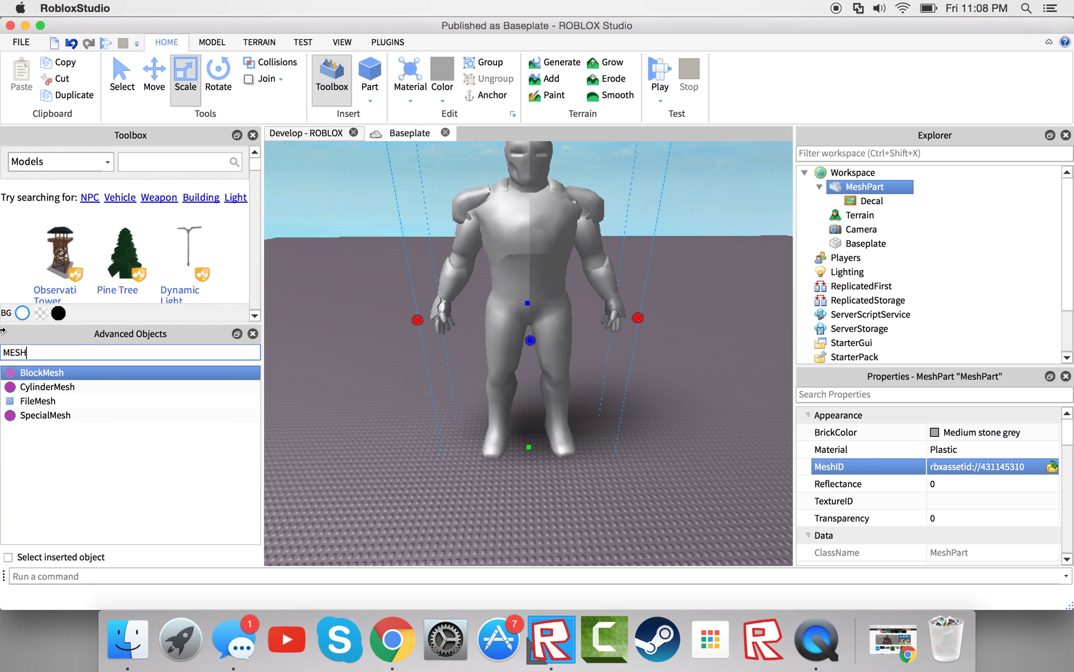
Step: Deselect the MeshPart and filter the Advanced Objects list with the search term "MESH"
click(350, 436)
key(a)
click(115, 349)
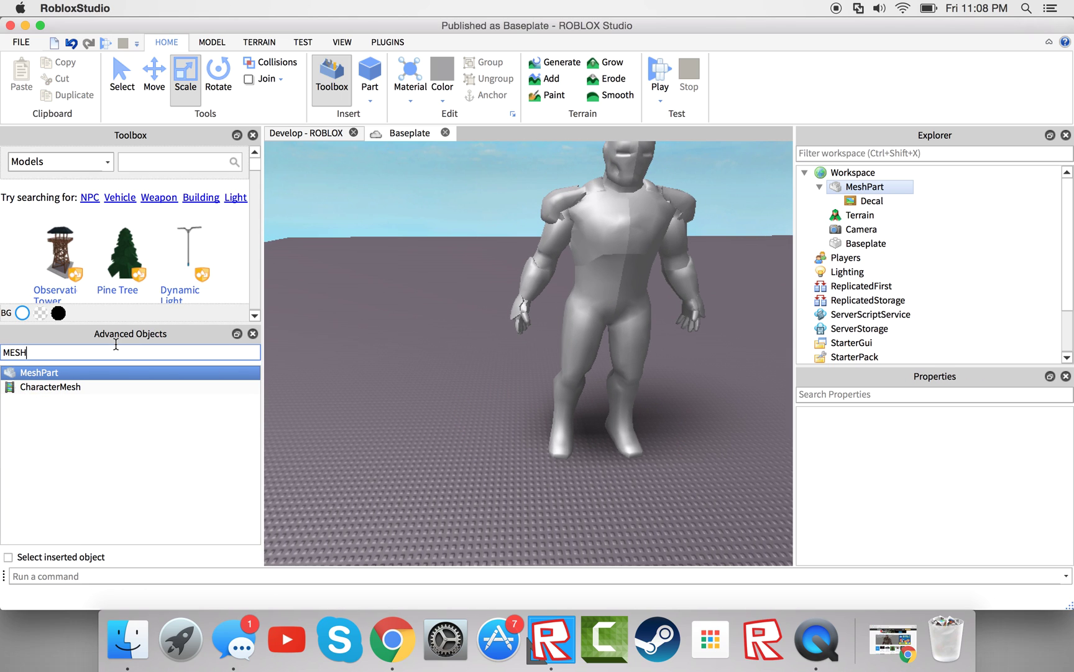
key(BackSpace)
key(BackSpace)
key(BackSpace)
key(BackSpace)
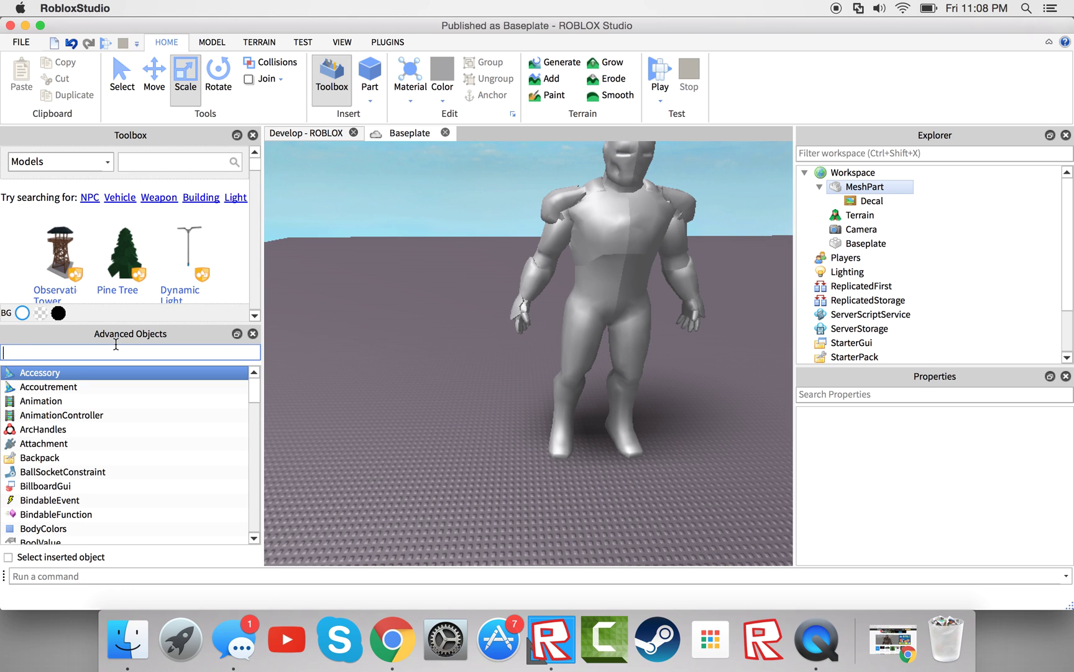
text(MESH)
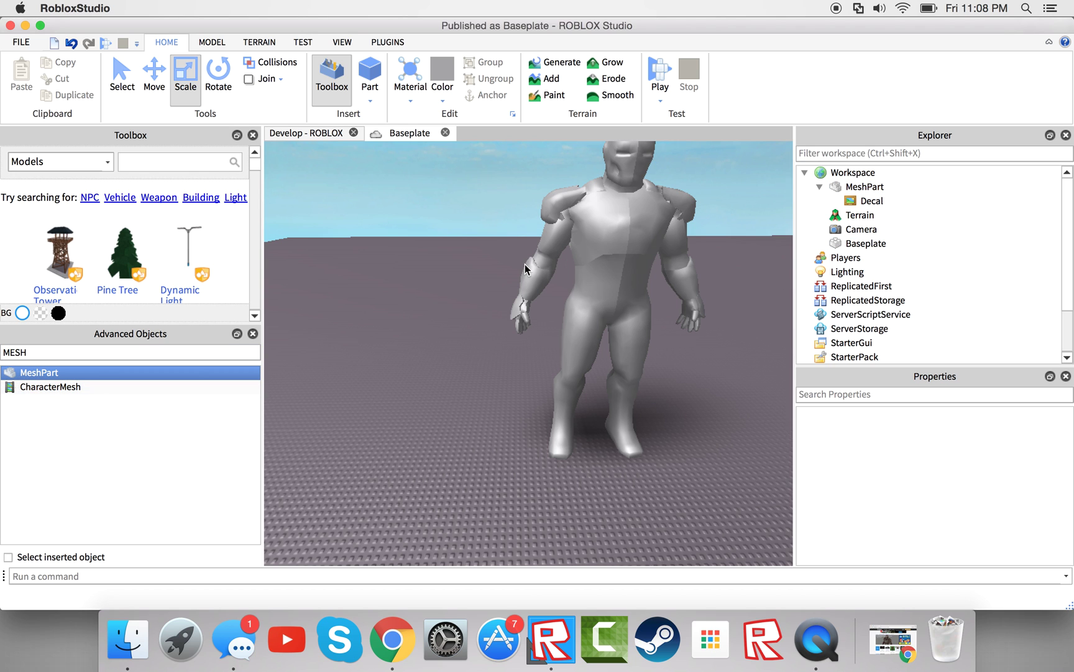
Step: Select the Iron Man MeshPart in the viewport and copy its MeshID again
click(554, 268)
scroll(502, 339, up, 5)
right_drag(499, 334, 598, 347)
key(f)
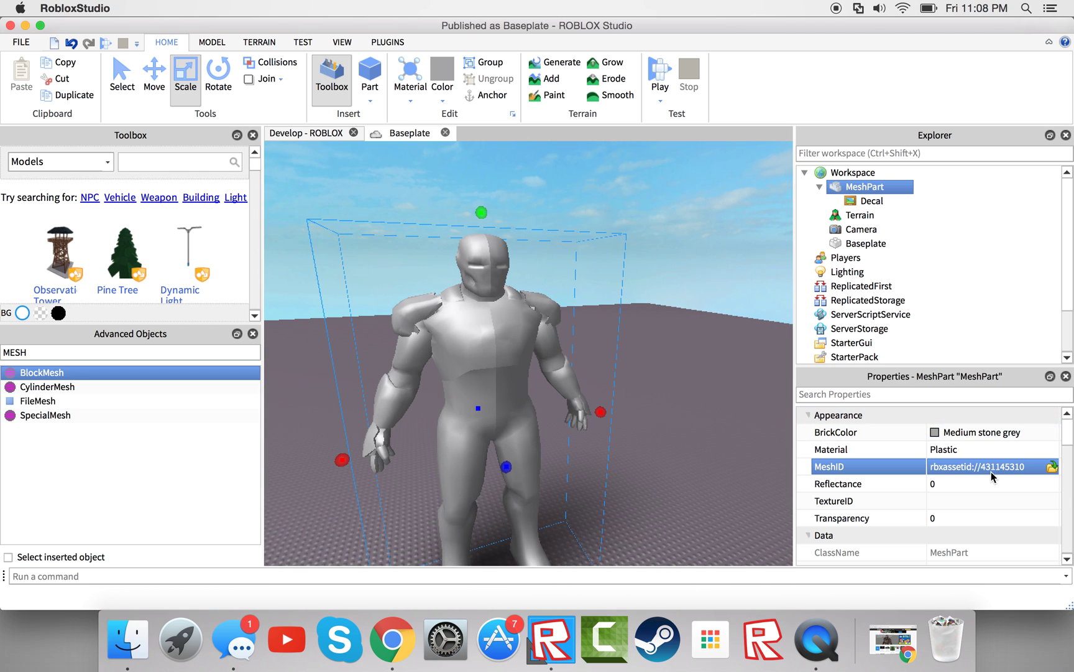
right_click(991, 461)
click(931, 377)
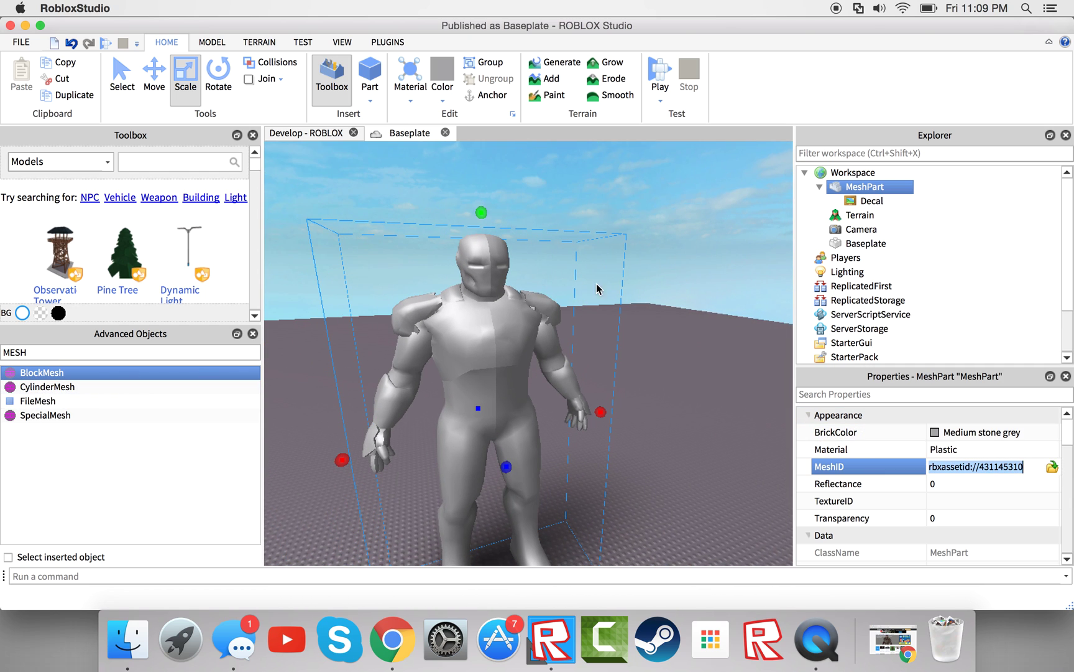
Step: Insert a new Part on the baseplate beside the Iron Man and add a SpecialMesh to it
click(654, 251)
right_drag(654, 252, 790, 546)
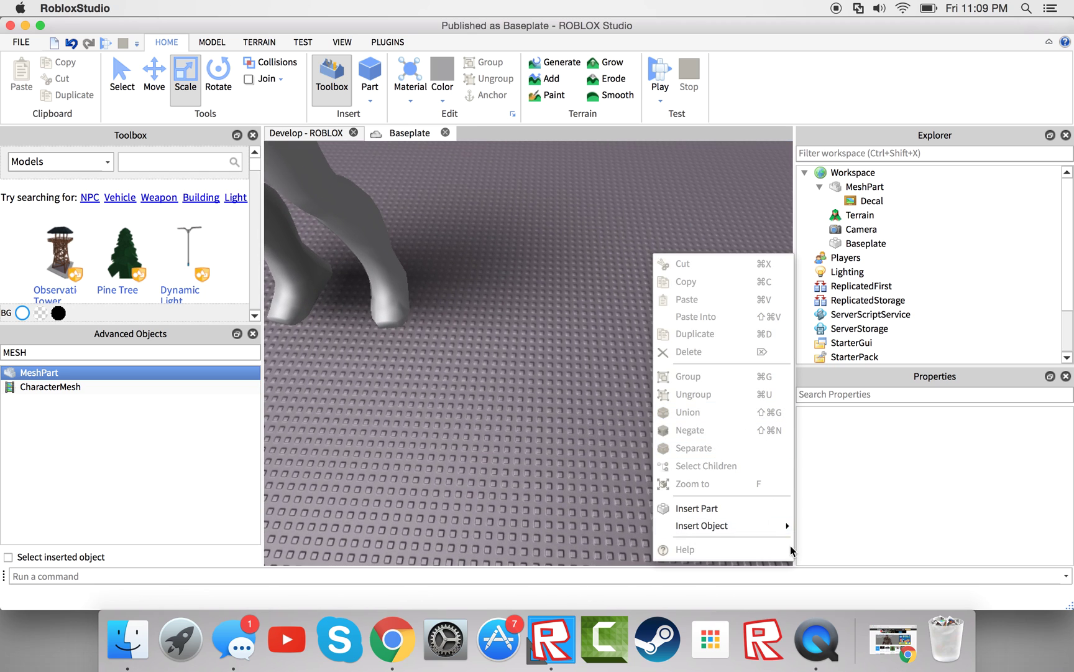
mouse_move(790, 531)
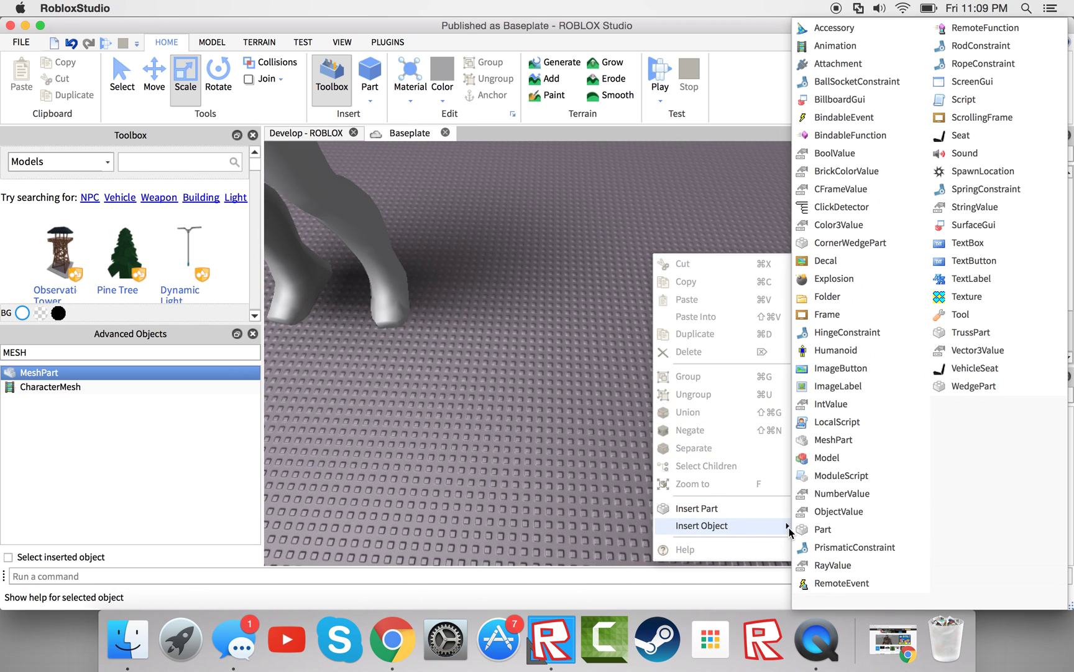
click(735, 513)
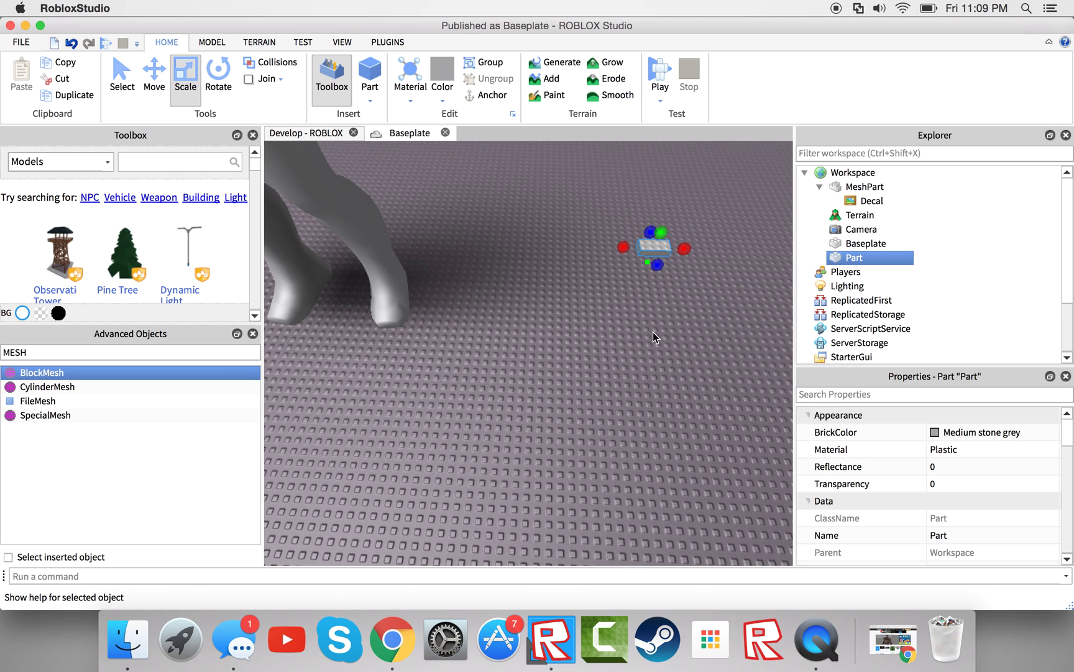
double_click(42, 415)
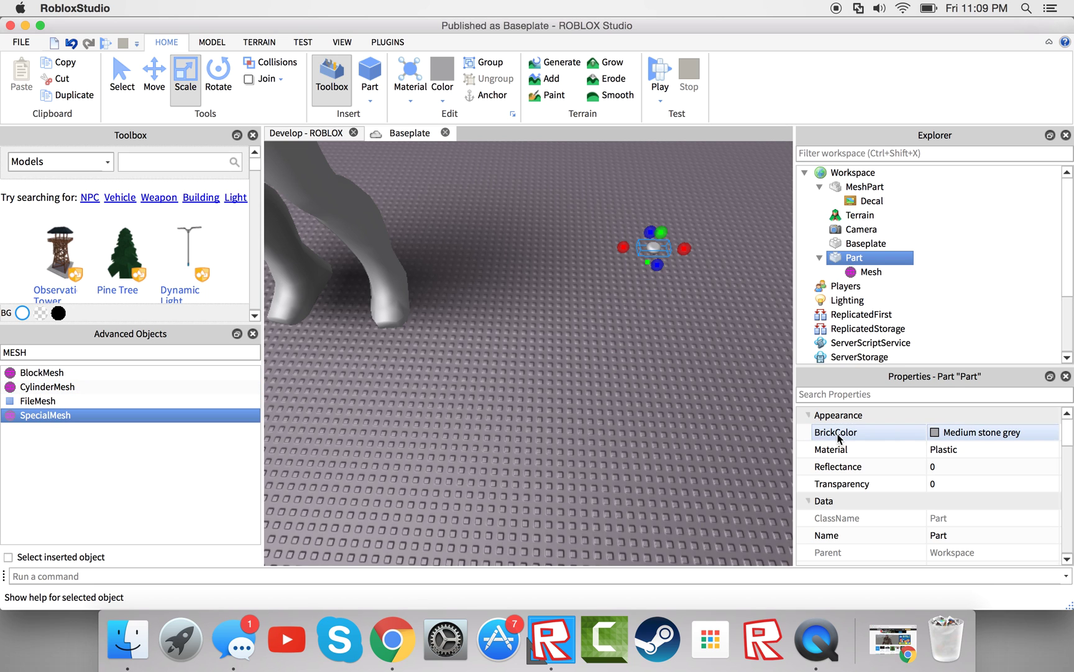
Step: Try to assign the copied MeshID to the SpecialMesh, and remove the inserted Part
click(882, 272)
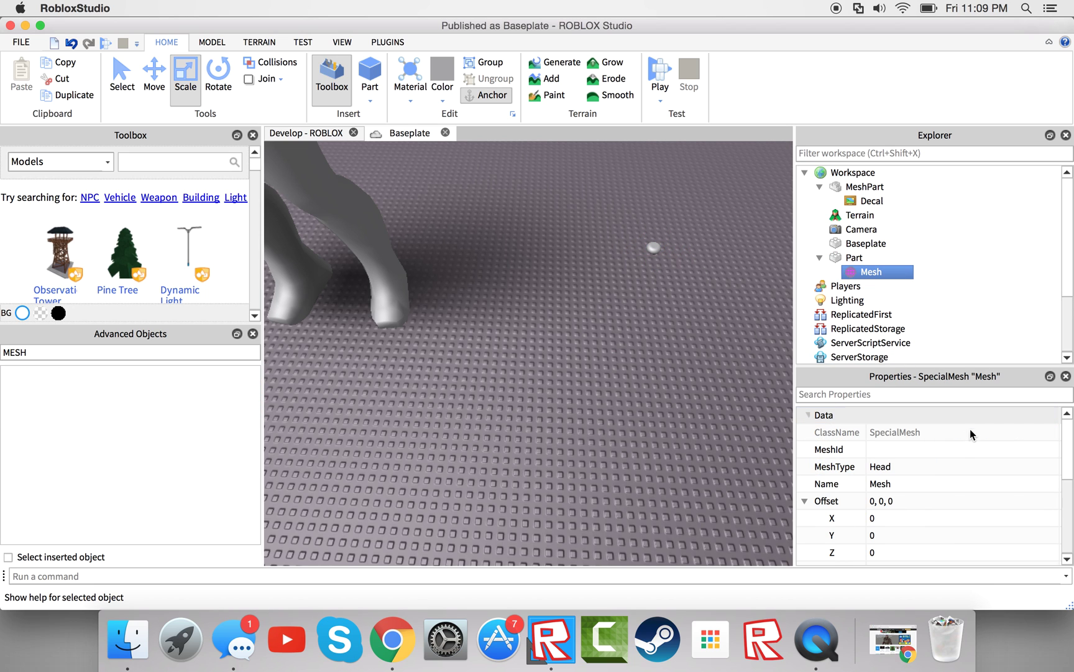
click(906, 449)
click(575, 280)
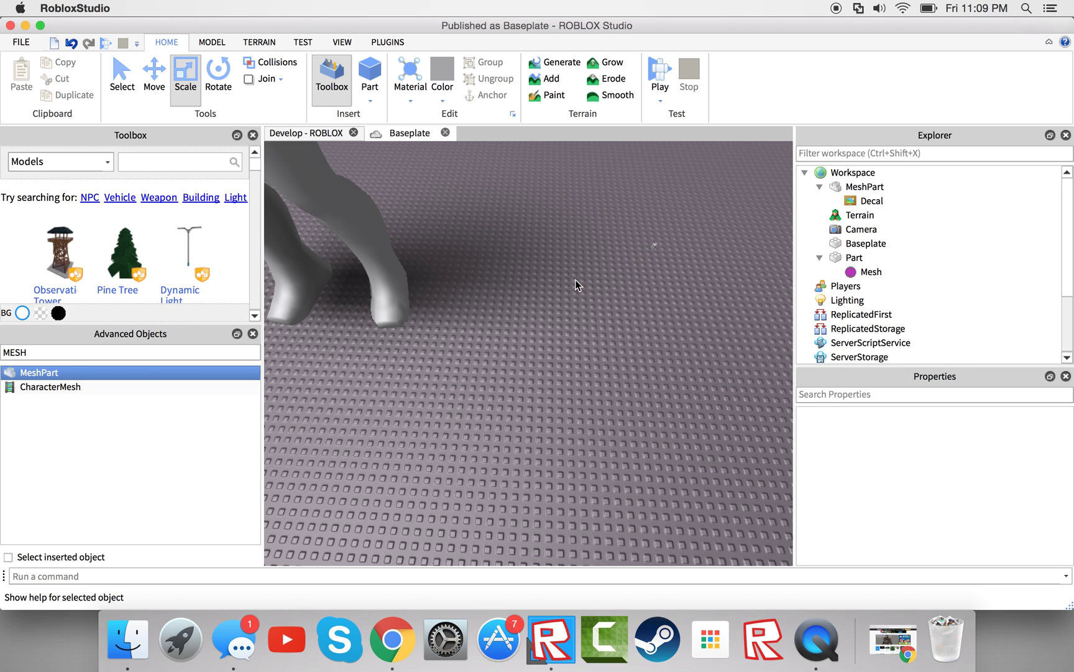
key(w)
right_drag(575, 280, 594, 355)
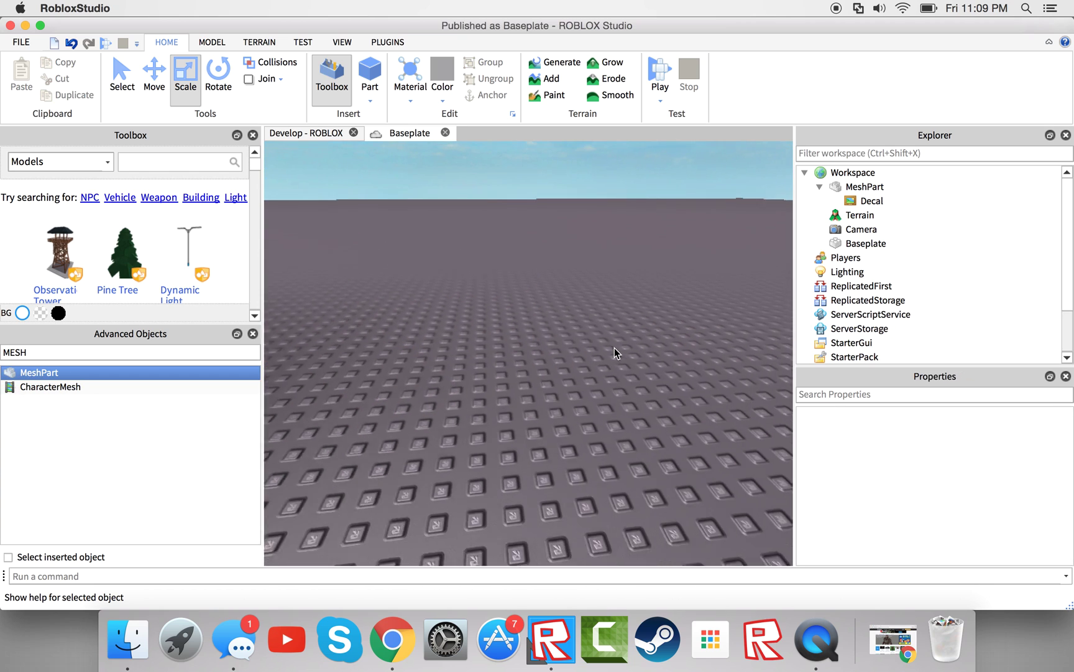
Step: List My Decals in the Toolbox and apply the "iron man" decal to the Iron Man MeshPart
key(s)
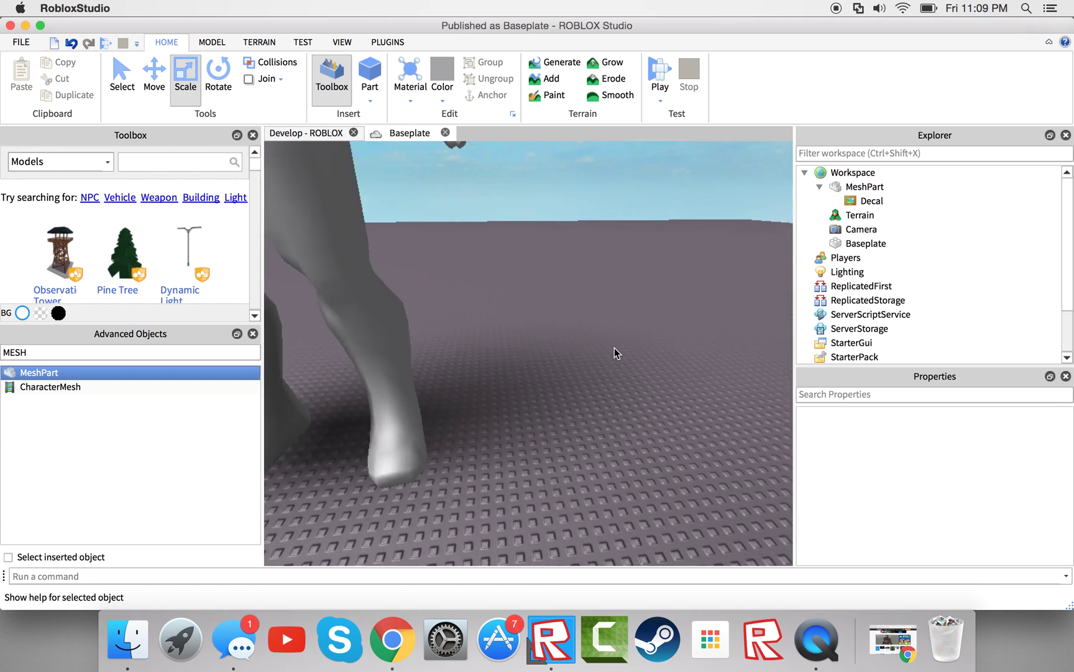
right_drag(614, 347, 615, 347)
key(w)
key(s)
key(w)
key(s)
scroll(614, 353, up, 5)
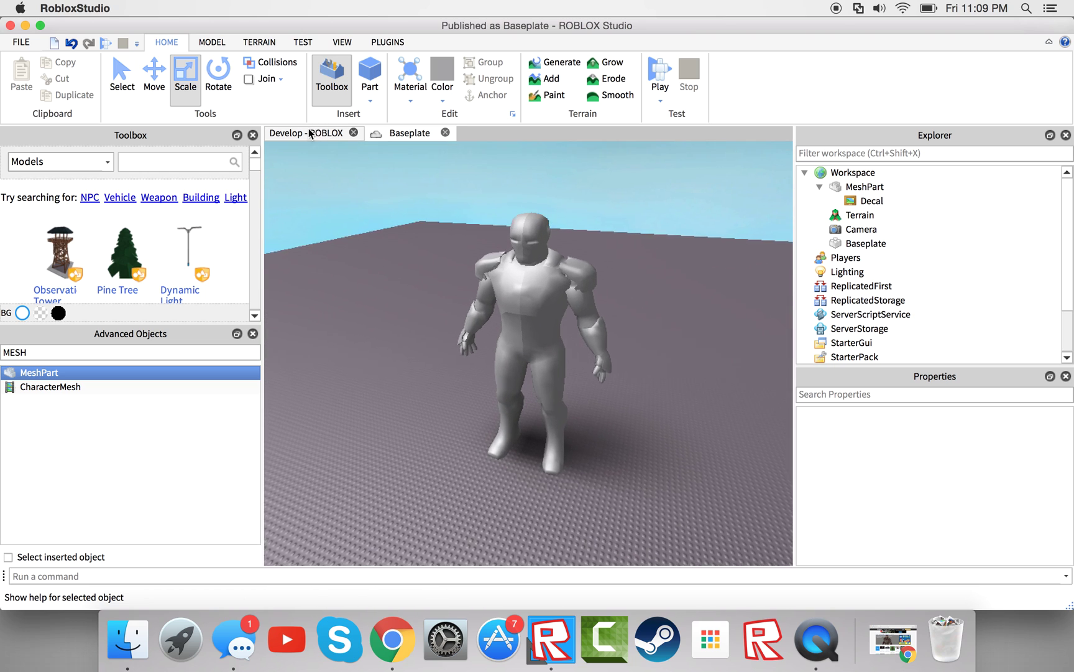
click(25, 161)
click(27, 177)
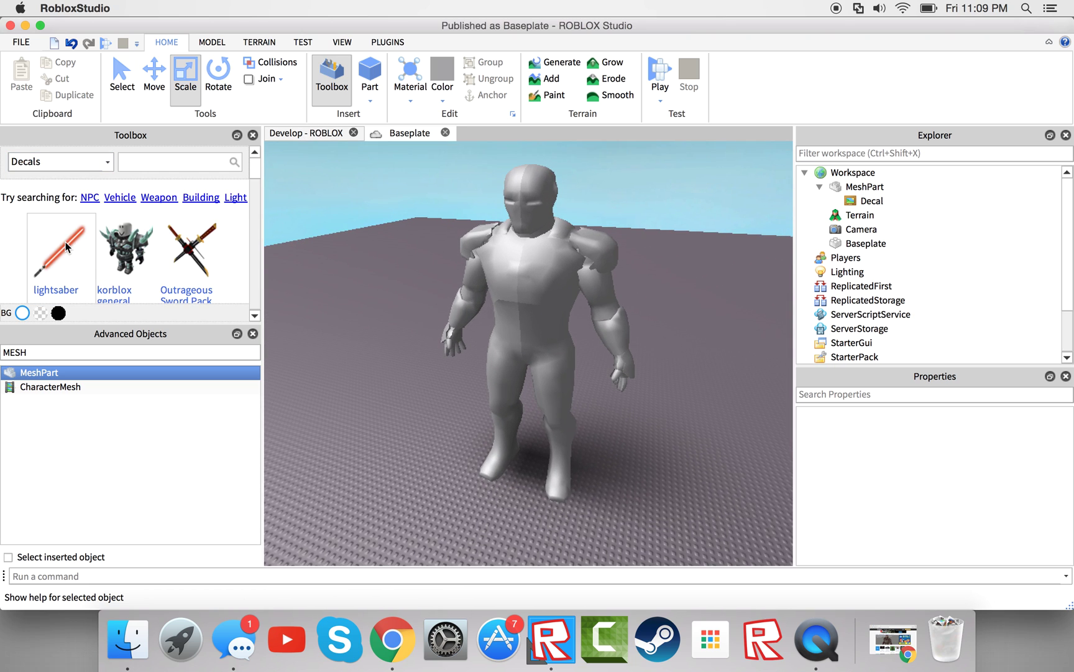
click(44, 165)
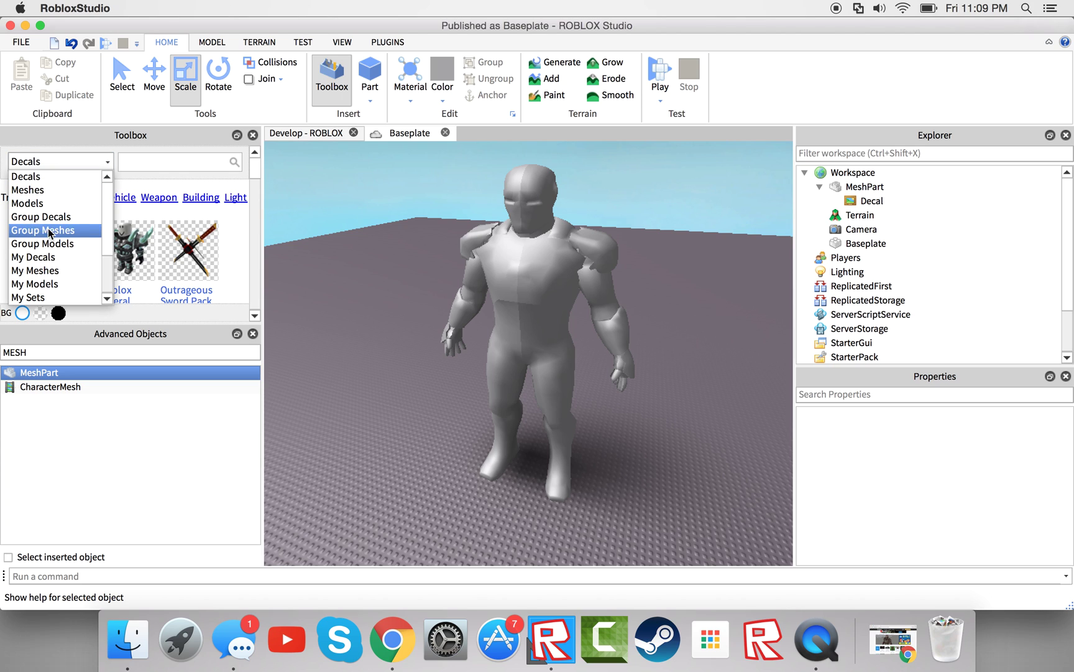
click(41, 260)
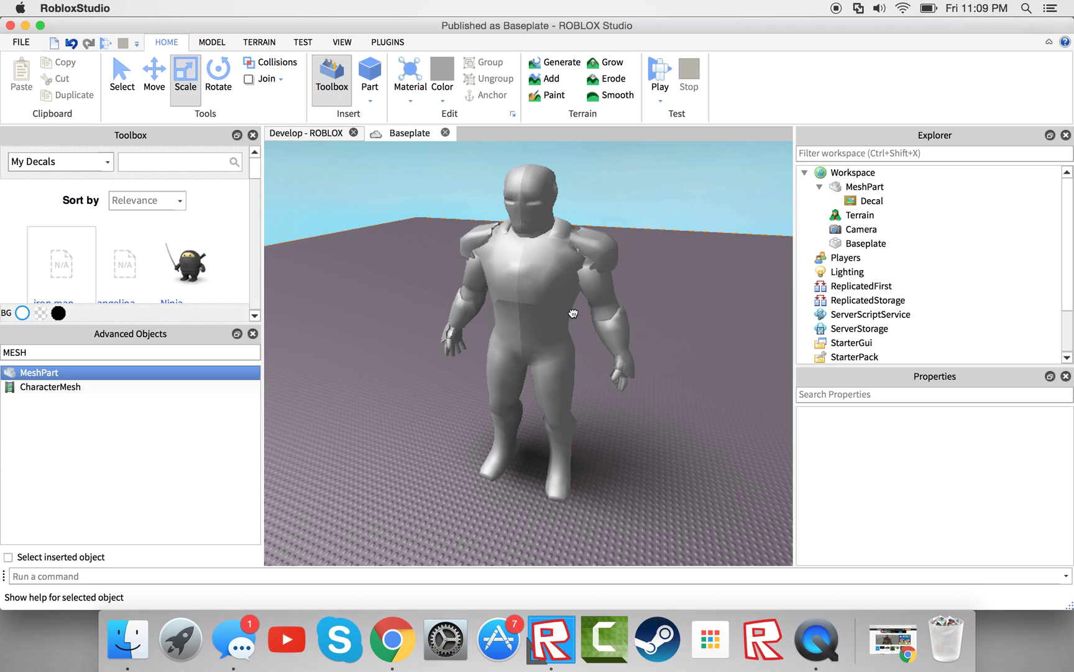
drag(573, 312, 542, 305)
click(696, 295)
Step: Examine the decal texture on the Iron Man MeshPart up close, from afar and from above
scroll(693, 291, up, 5)
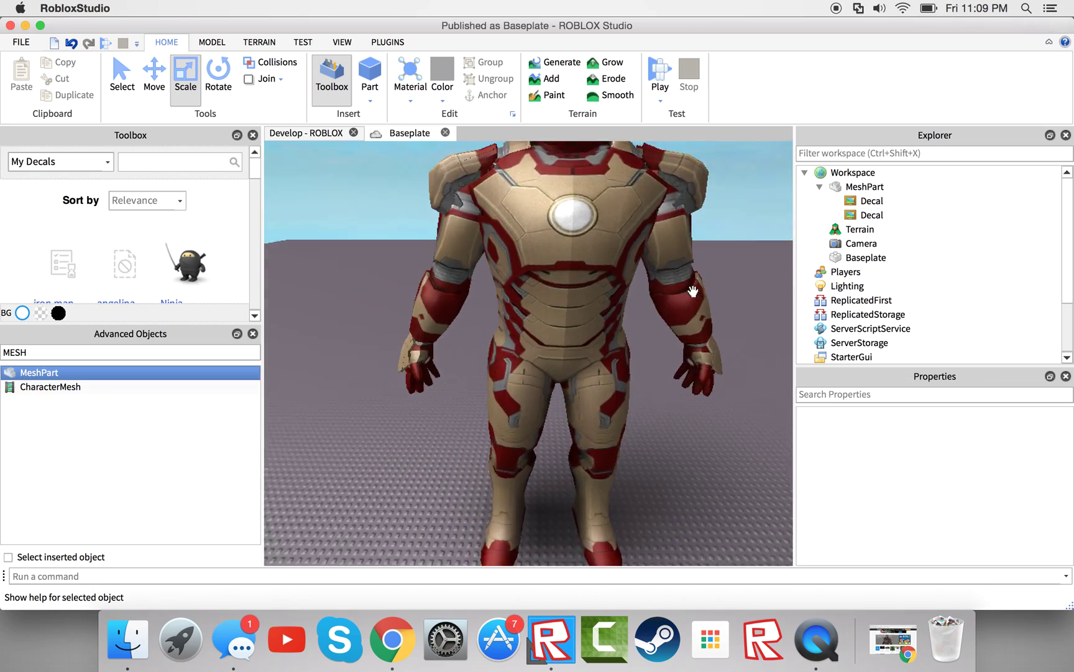
right_drag(692, 291, 693, 291)
scroll(694, 290, down, 3)
scroll(694, 291, up, 10)
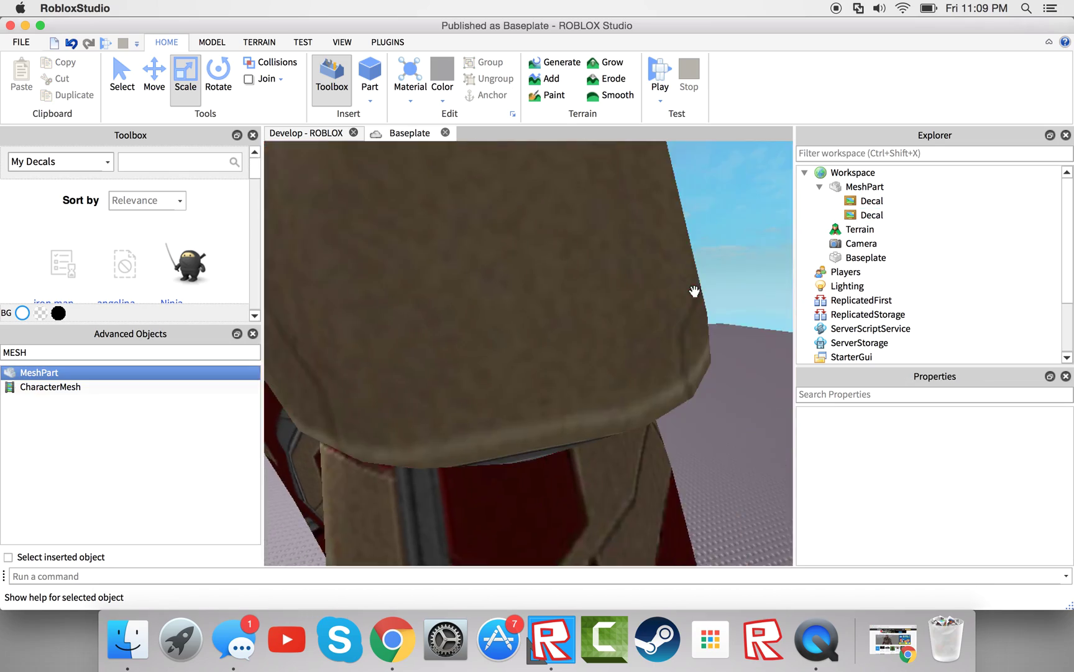
scroll(694, 290, down, 10)
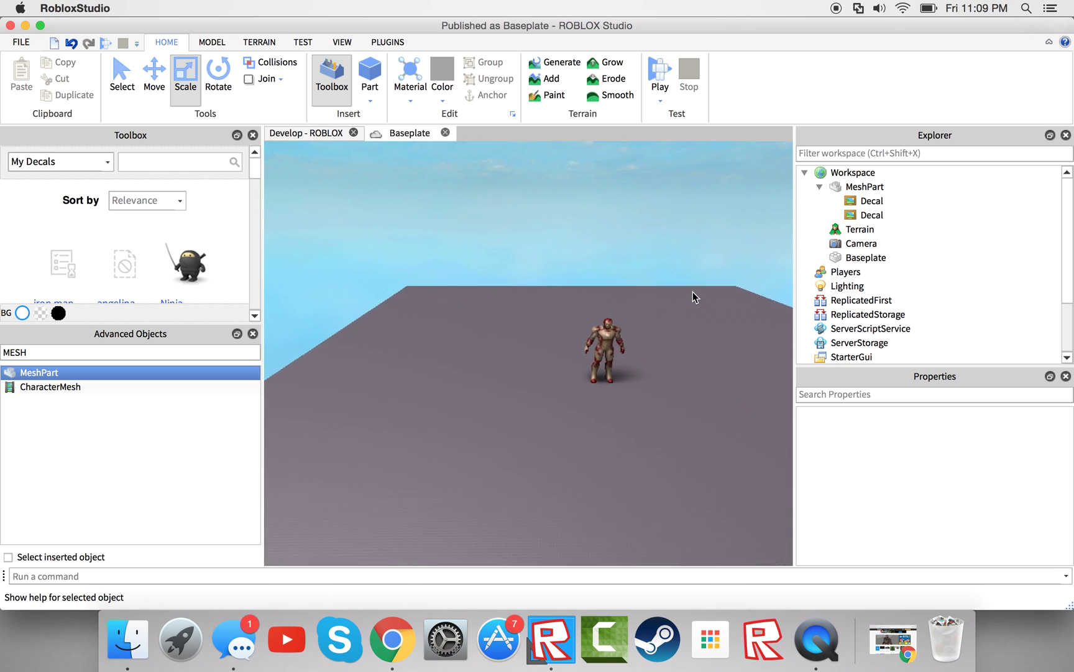
scroll(692, 291, up, 6)
click(628, 301)
scroll(602, 299, up, 4)
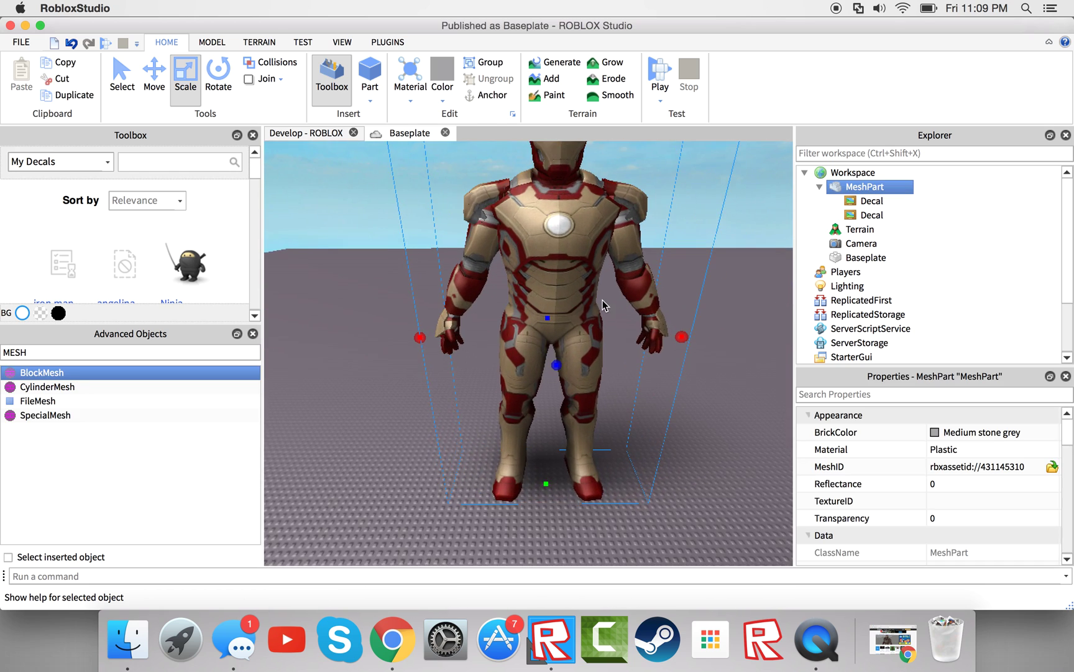
right_drag(602, 299, 605, 299)
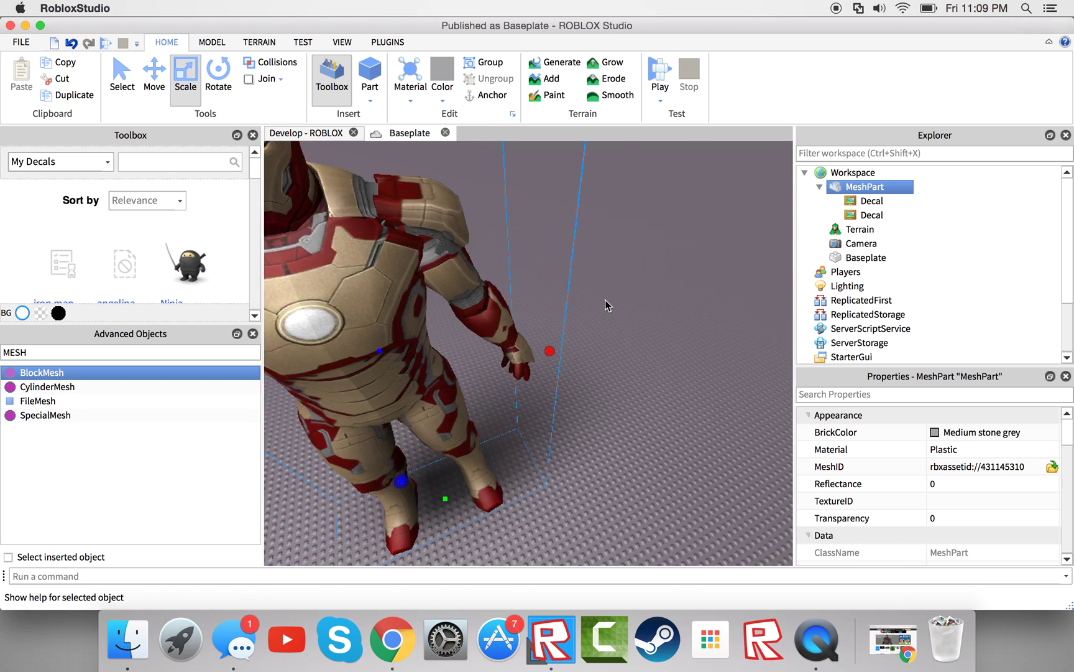
key(f)
right_click(512, 292)
click(575, 219)
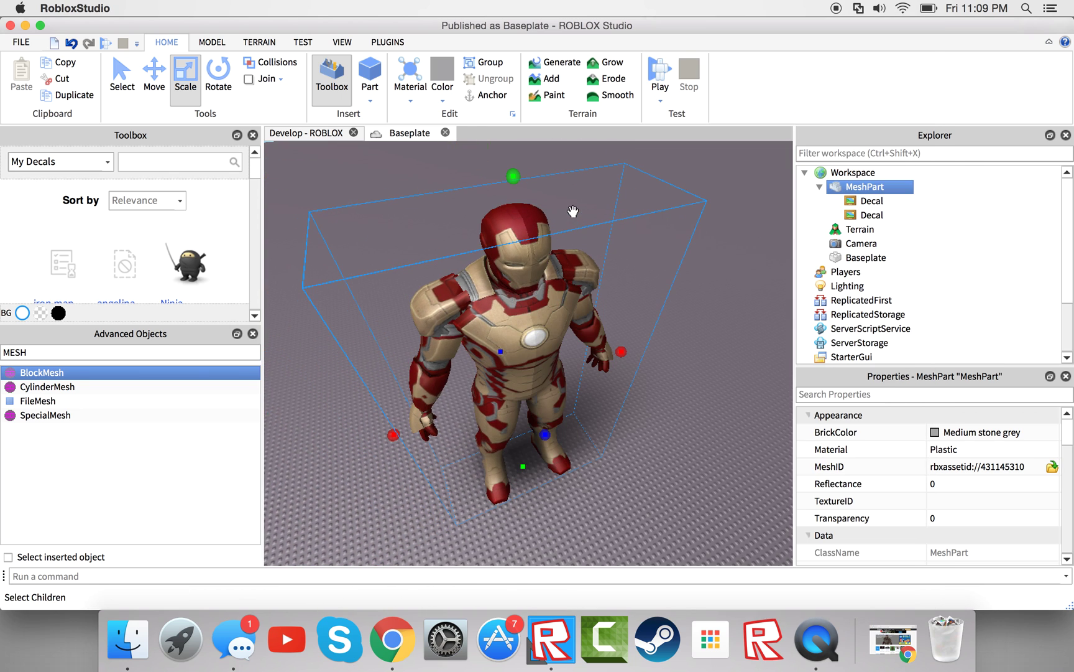
Step: Save the Iron Man MeshPart to Roblox as a new model named "IRON MAN"
click(838, 187)
click(869, 215)
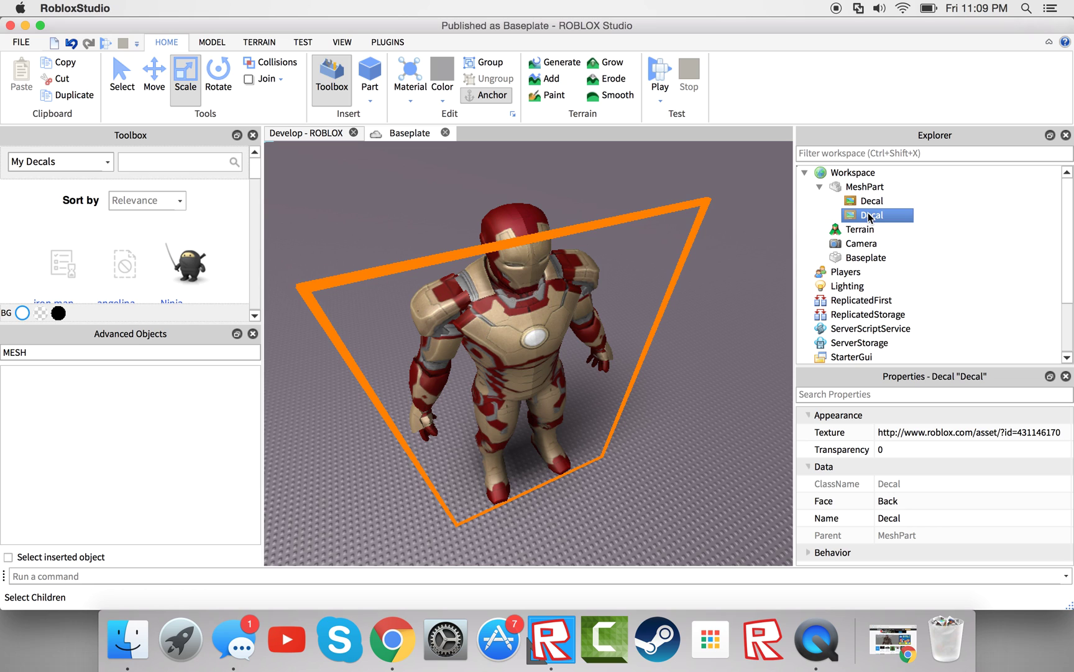
right_click(886, 185)
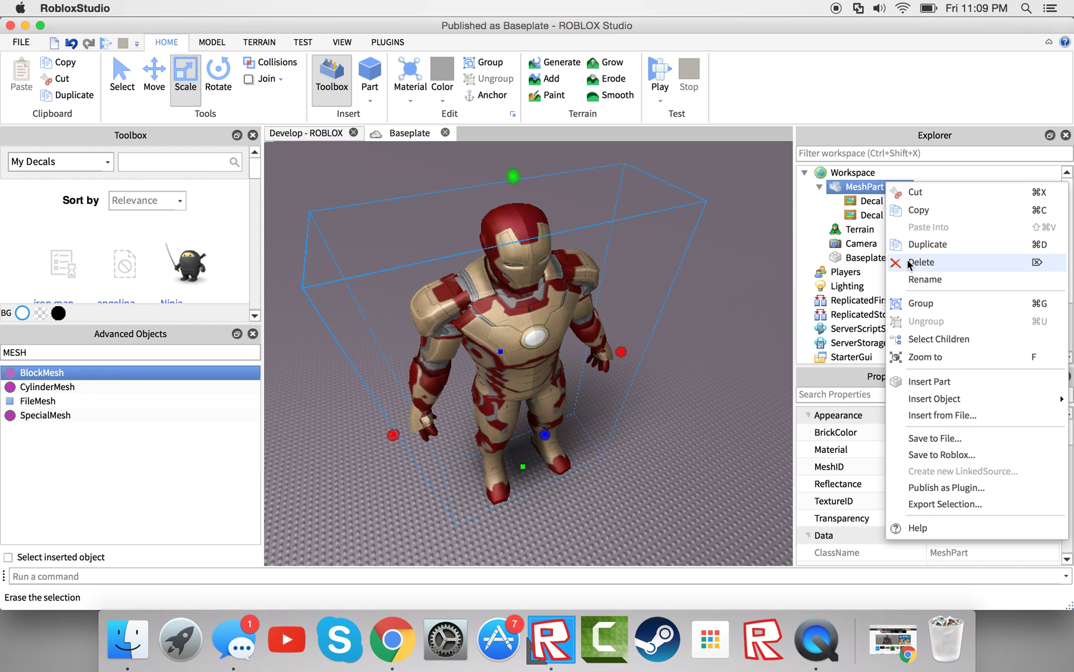
click(942, 454)
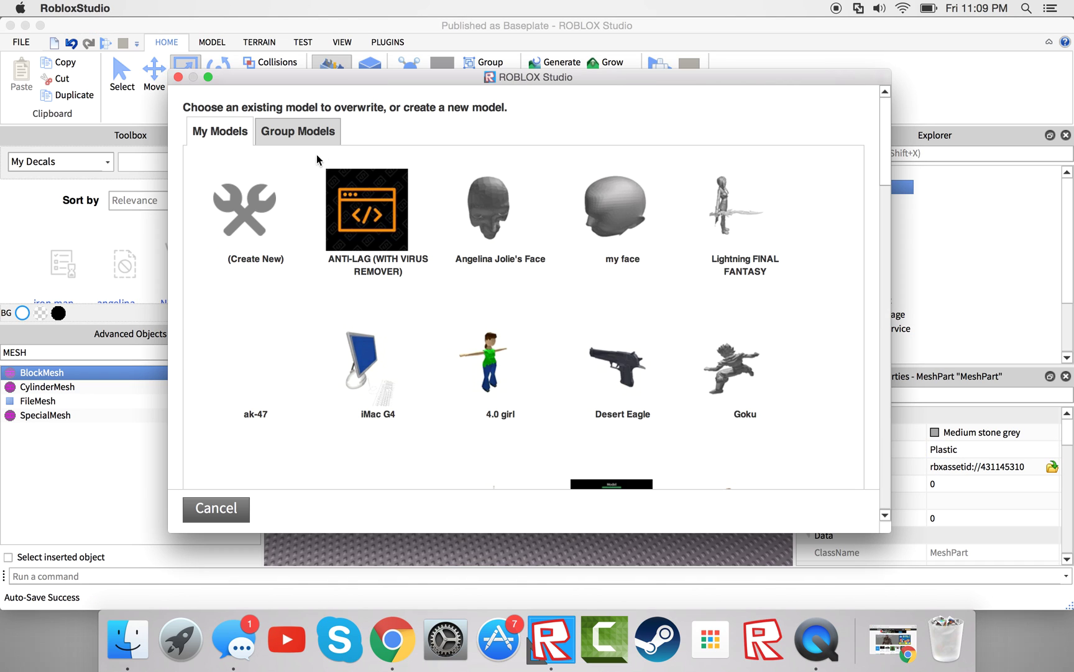
click(260, 225)
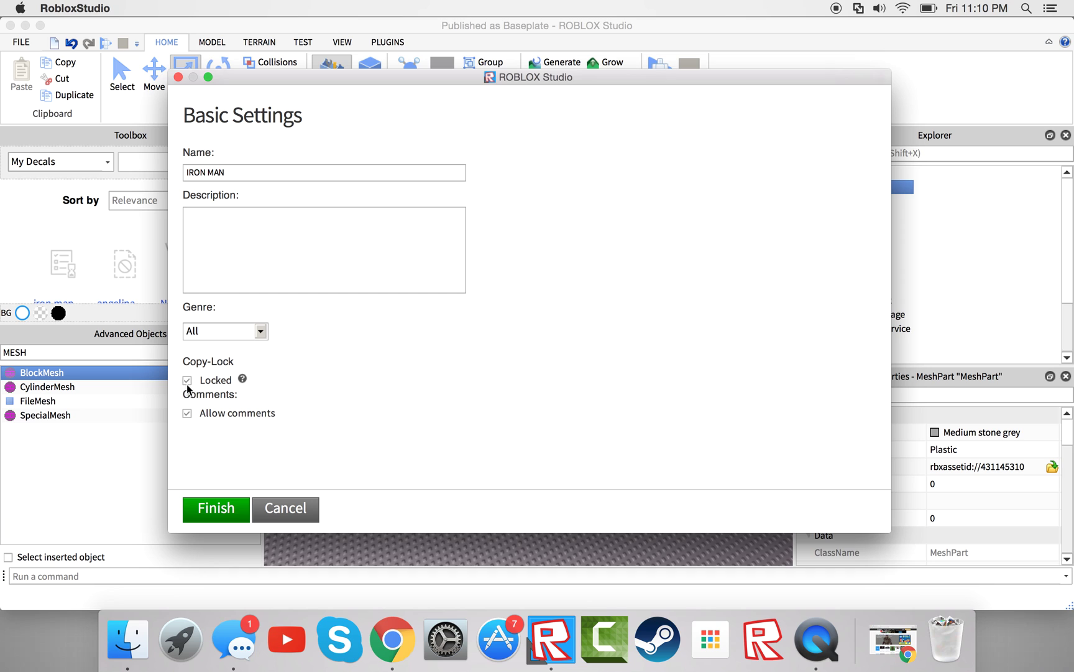
click(212, 508)
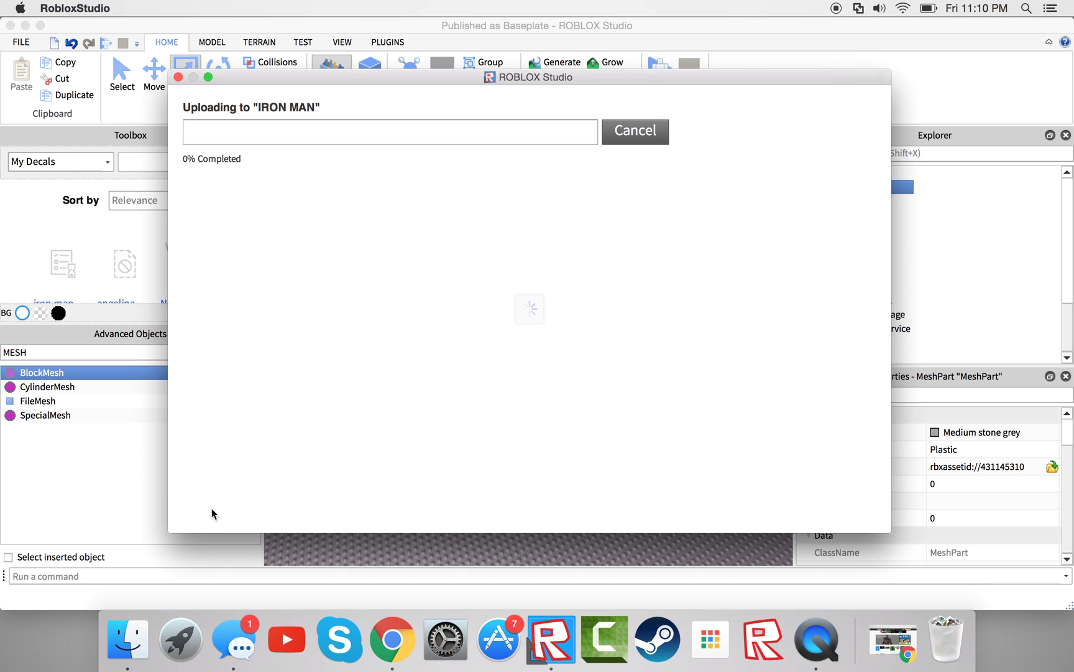
click(654, 141)
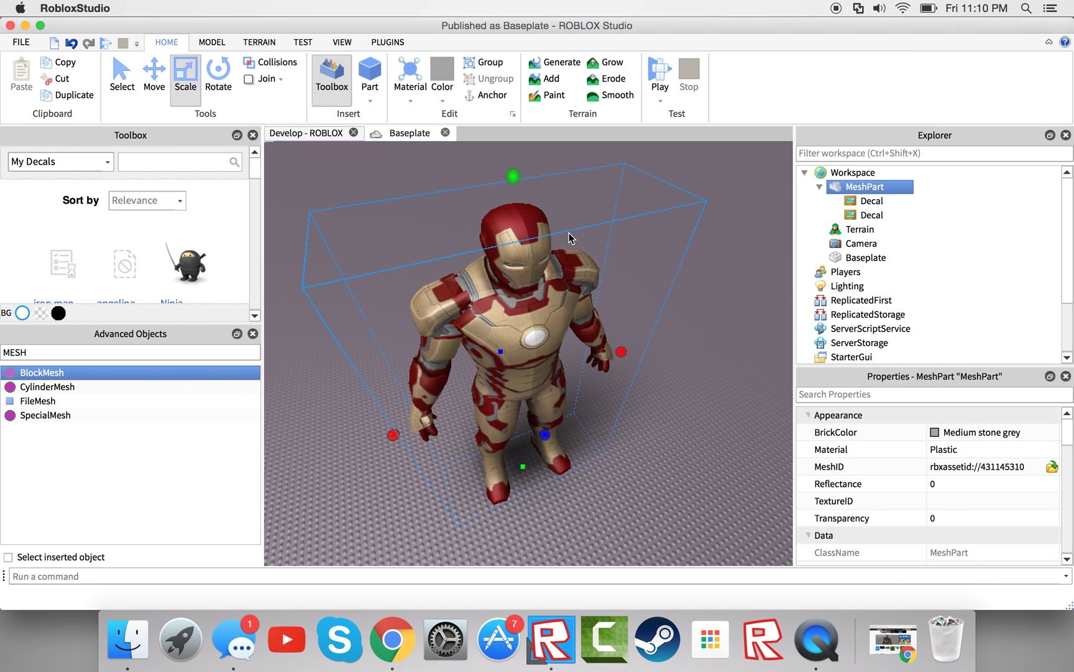
Step: Deselect the Iron Man MeshPart and start a play test of the baseplate with a player character
click(674, 187)
right_drag(673, 187, 675, 189)
scroll(674, 188, up, 3)
click(303, 42)
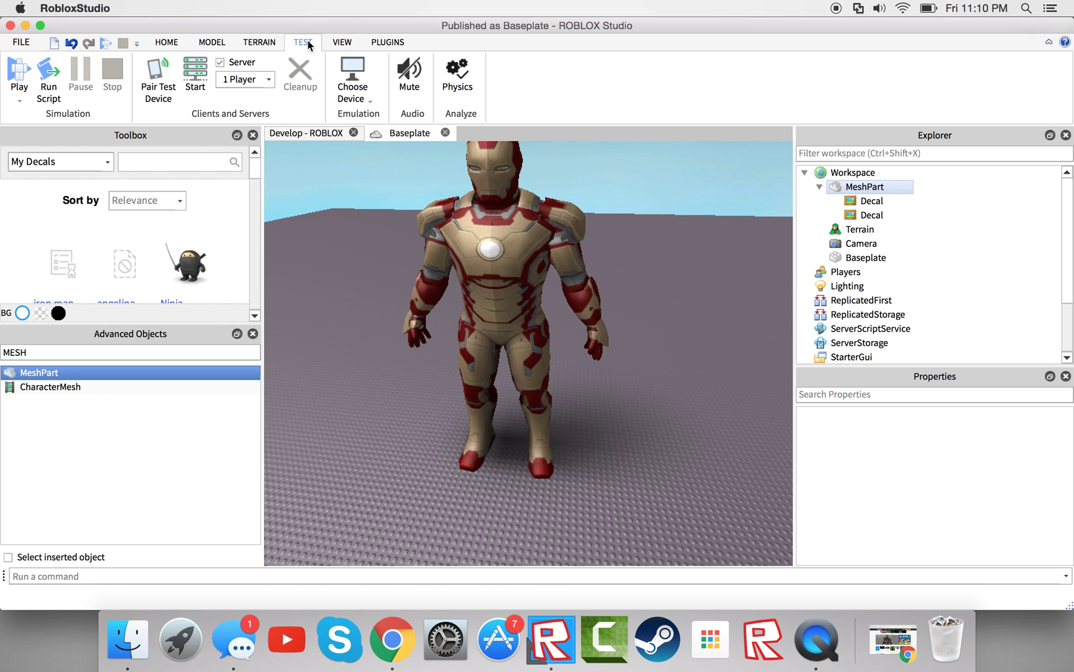
click(7, 65)
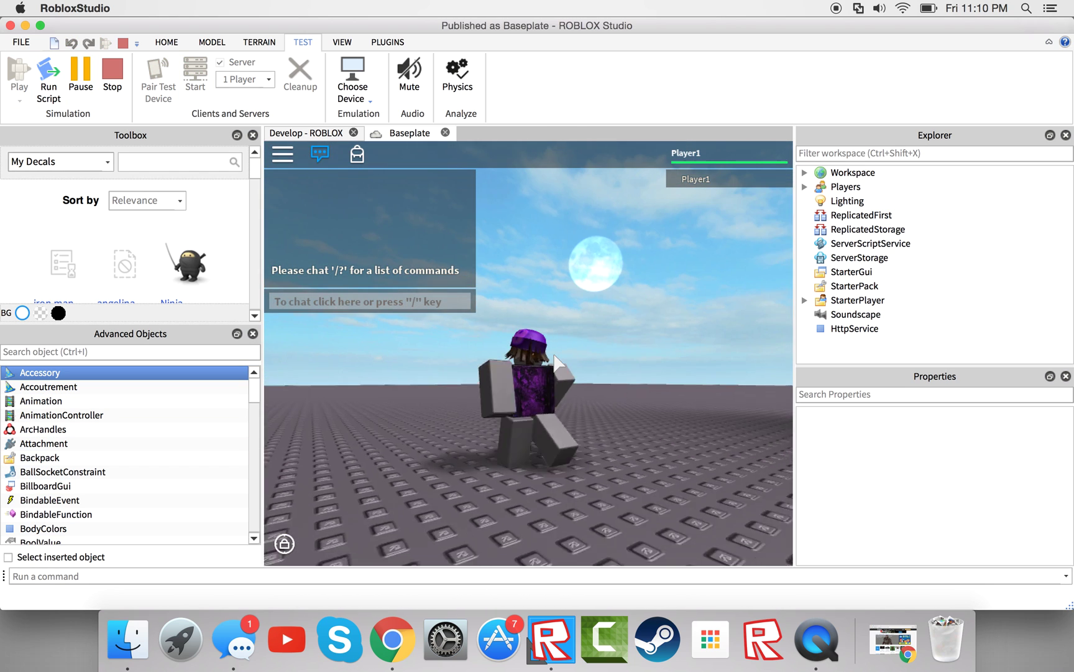
Step: Walk and jump the player character around the Iron Man's feet and compare their sizes from a distance
key(w)
right_drag(554, 355, 528, 349)
key(s)
key(w)
key(space)
key(w)
scroll(529, 354, down, 5)
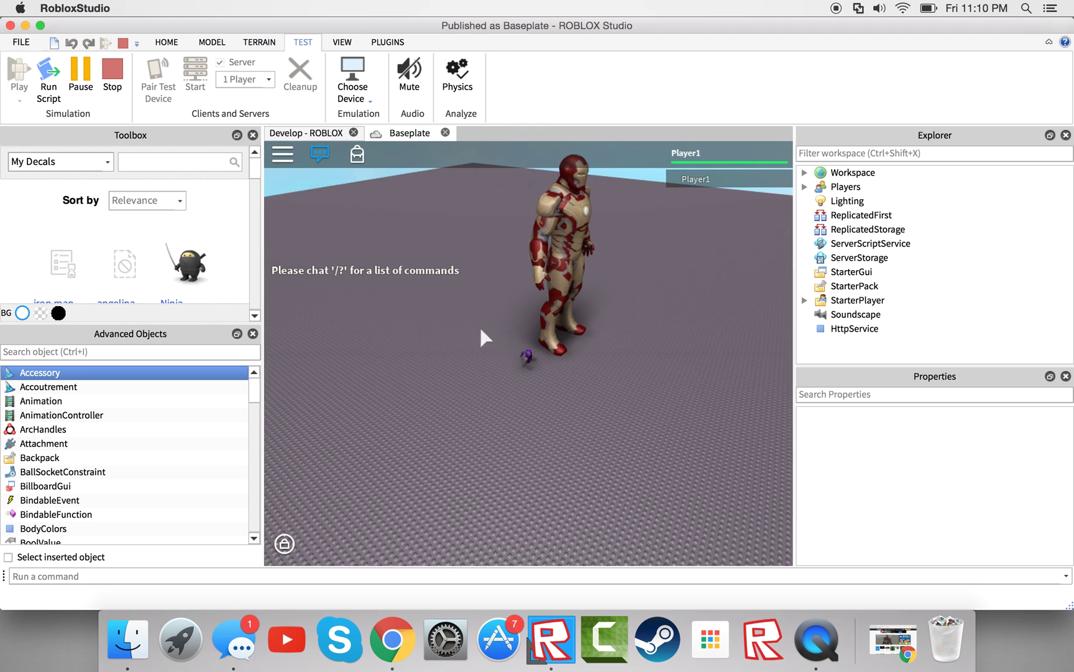
key(d)
key(space)
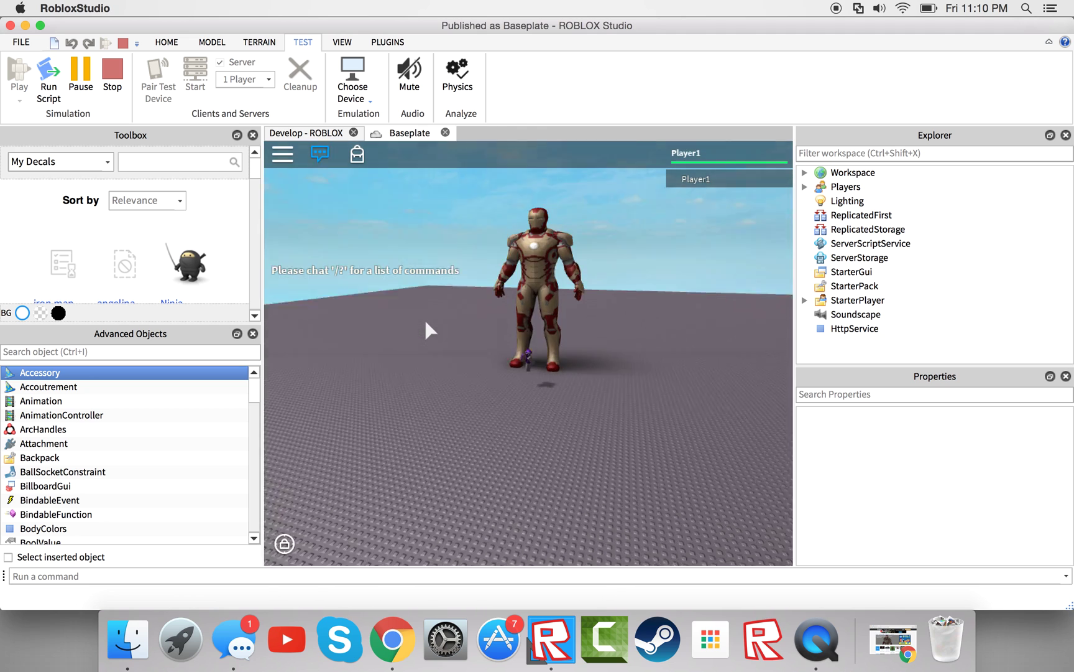